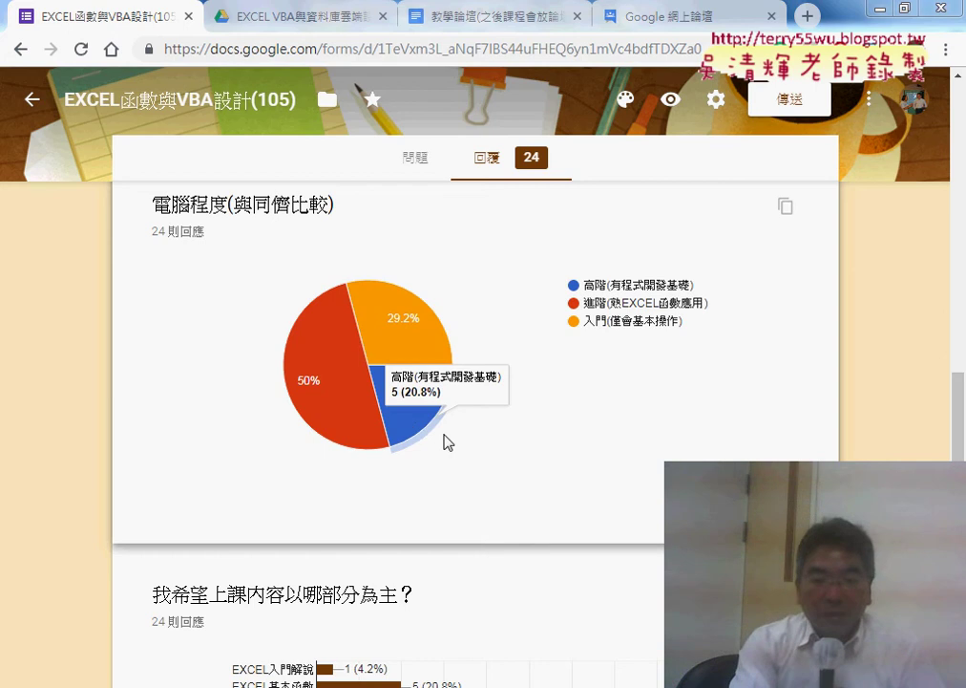
scroll(541, 481, "down", 2)
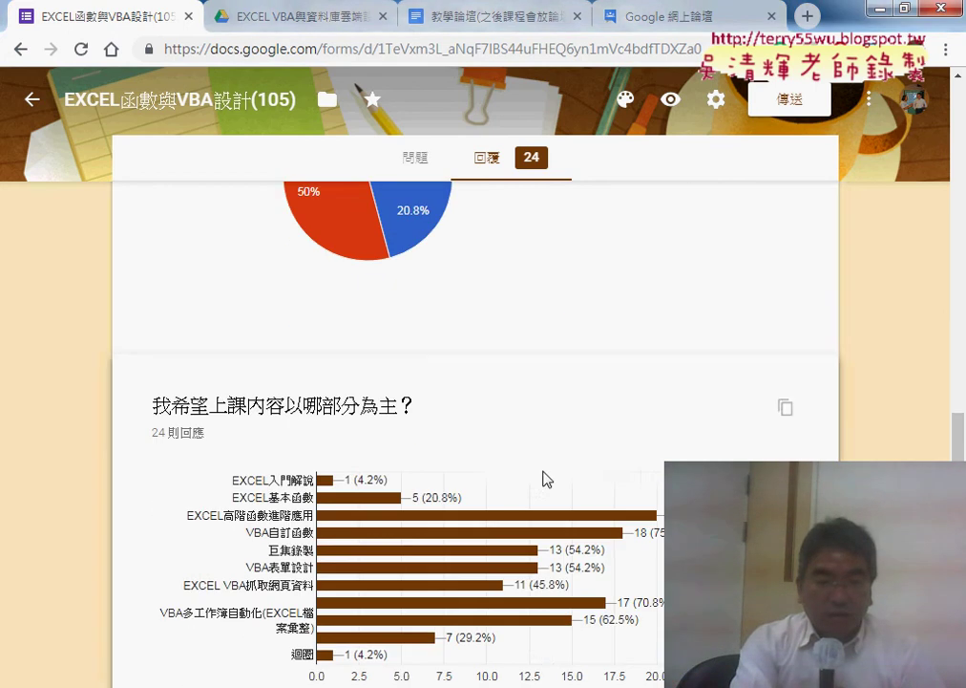
scroll(546, 479, "down", 2)
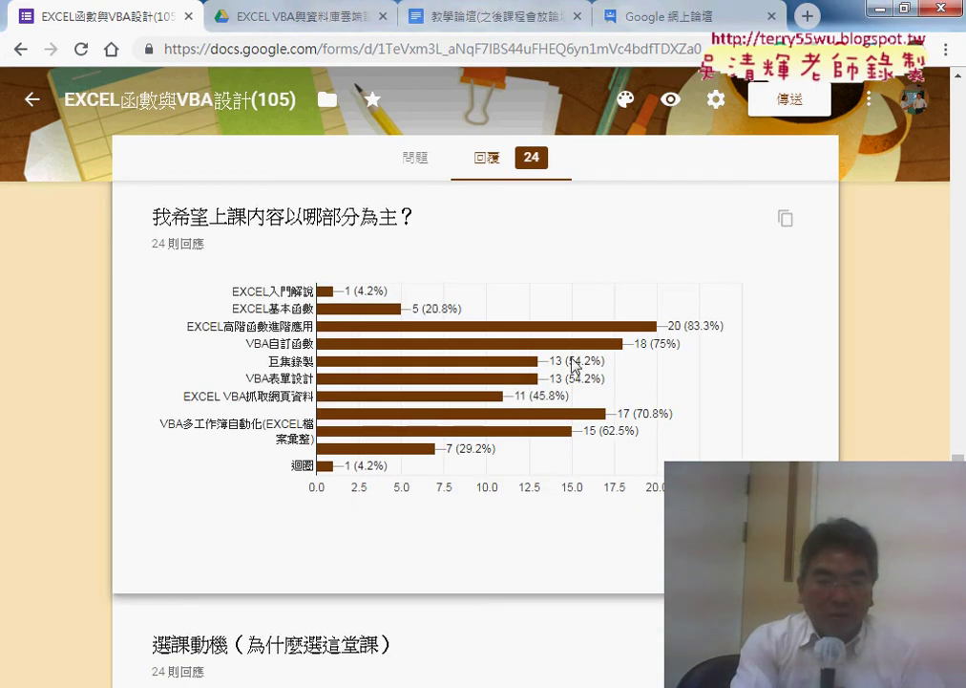
mouse_move(602, 330)
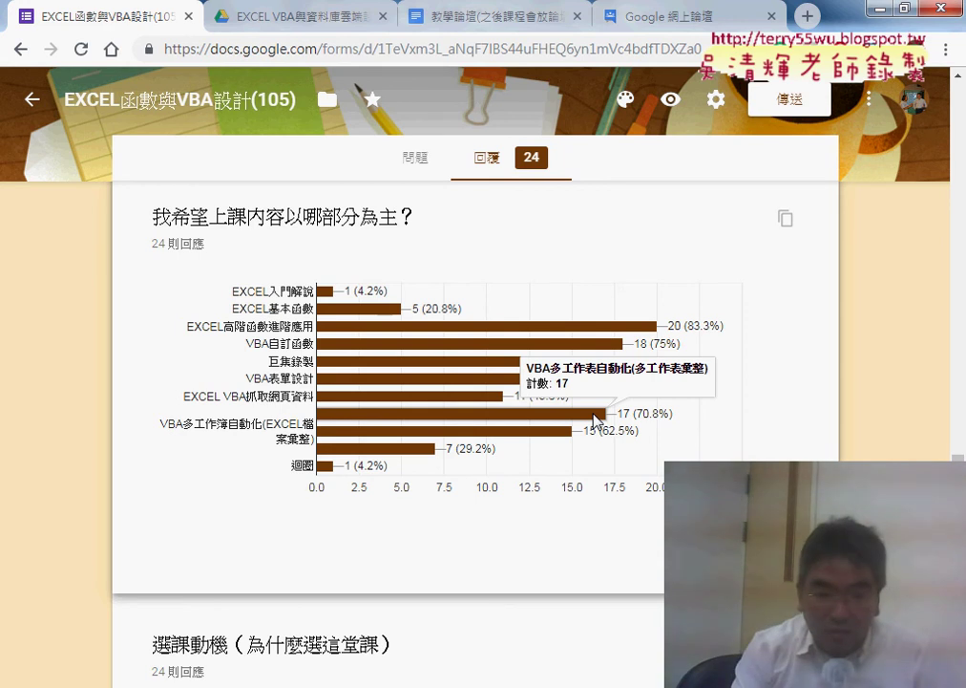
mouse_move(601, 515)
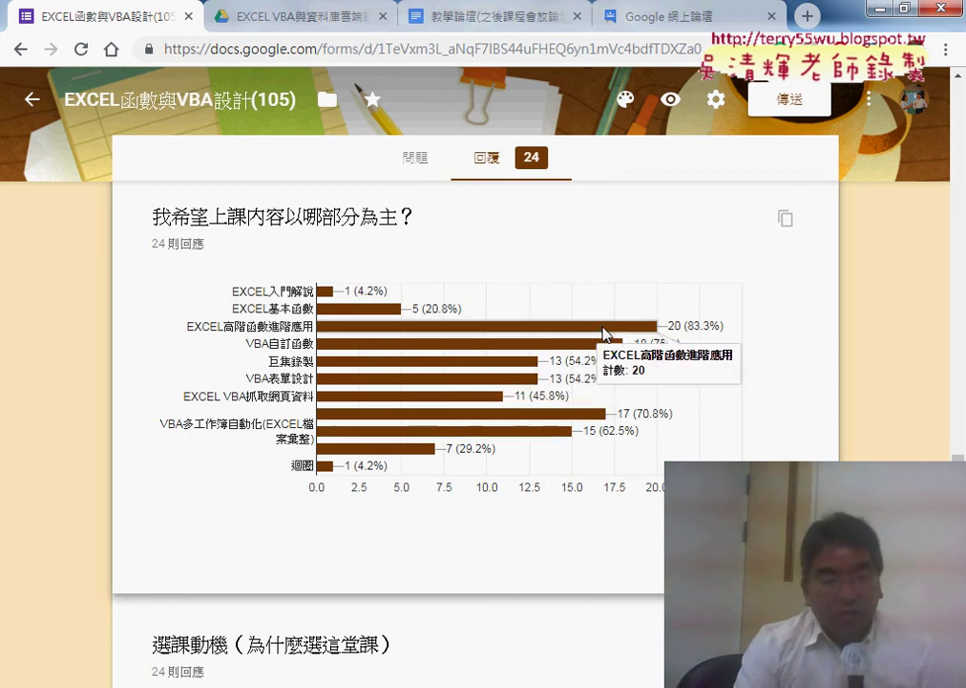
scroll(736, 395, "down", 1)
scroll(735, 394, "down", 3)
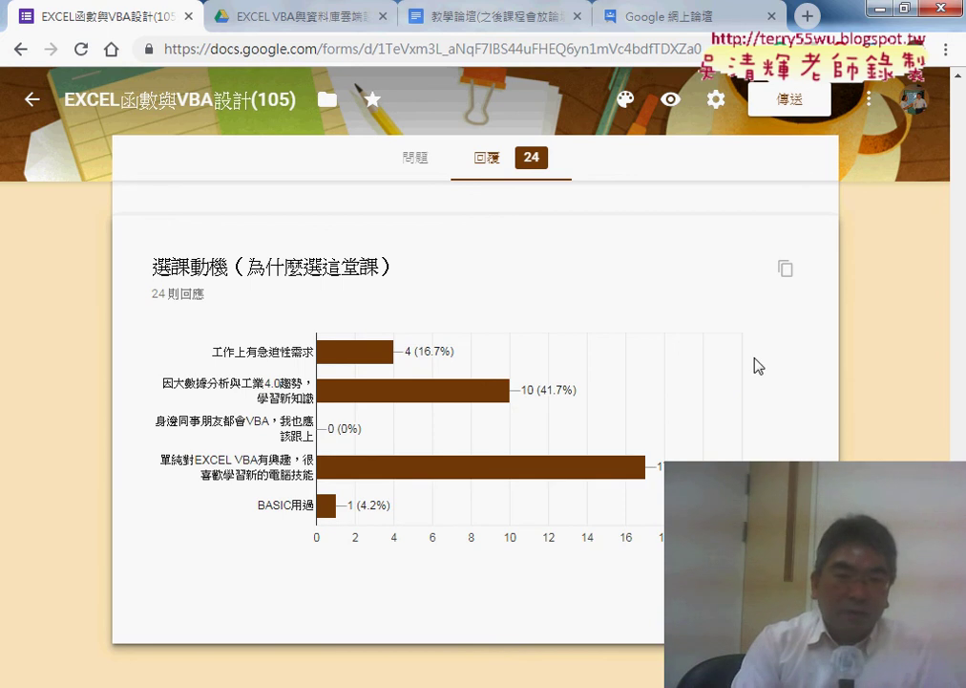
Show the Drive course folder as thumbnails and look inside 02_講義 before returning
left_click(319, 27)
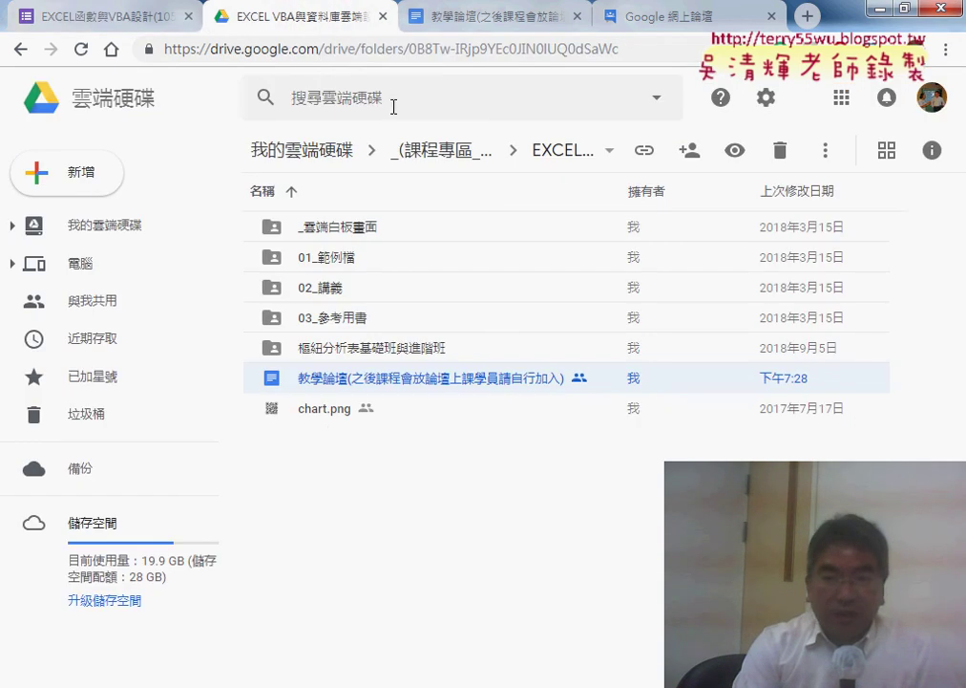
left_click(886, 150)
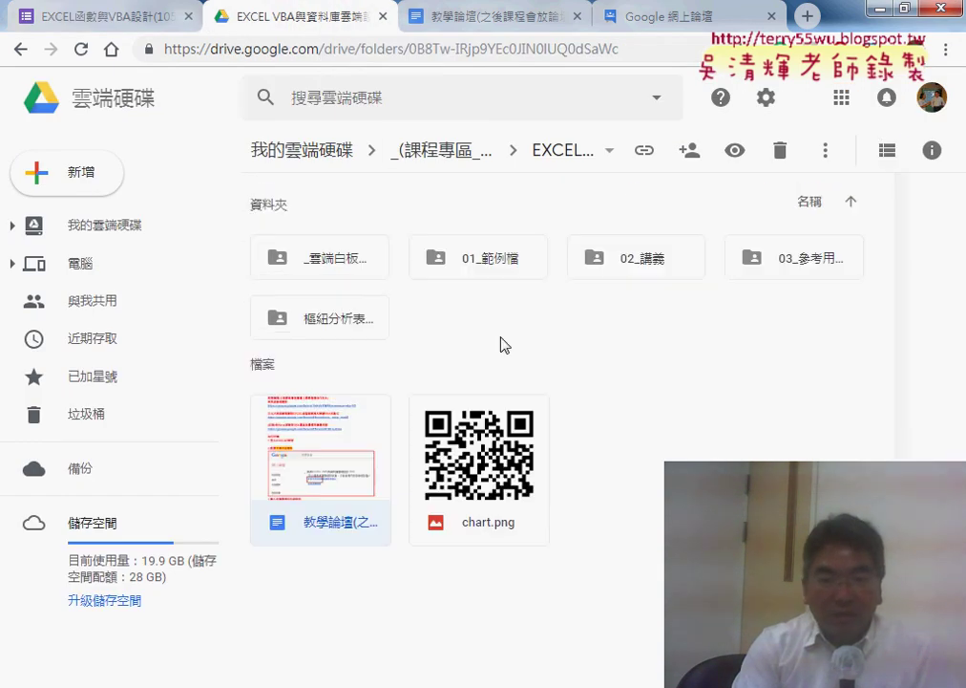
left_click(477, 265)
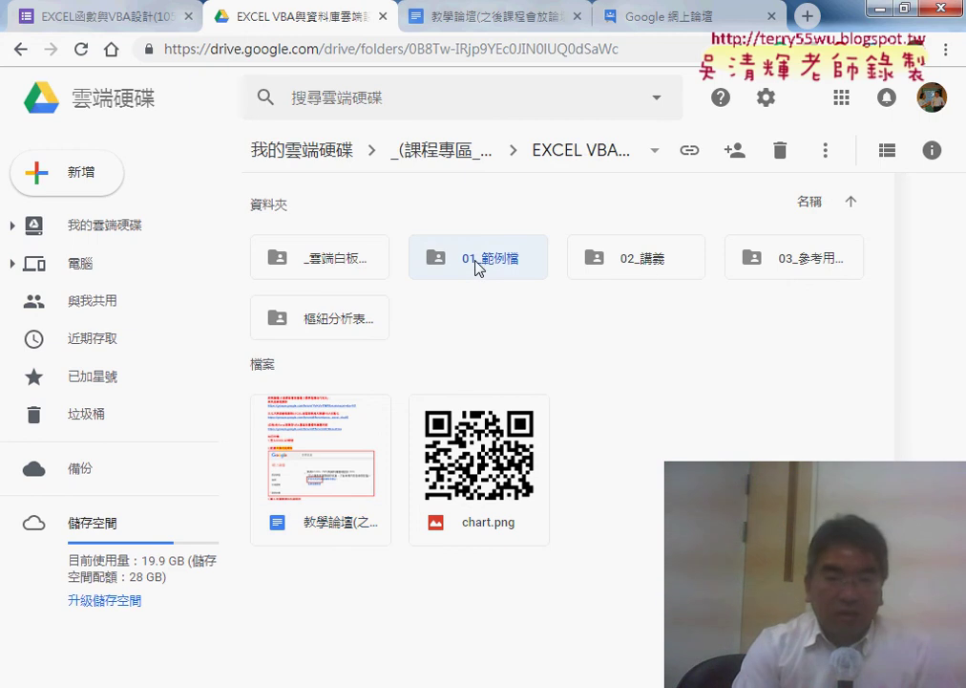
left_click(644, 270)
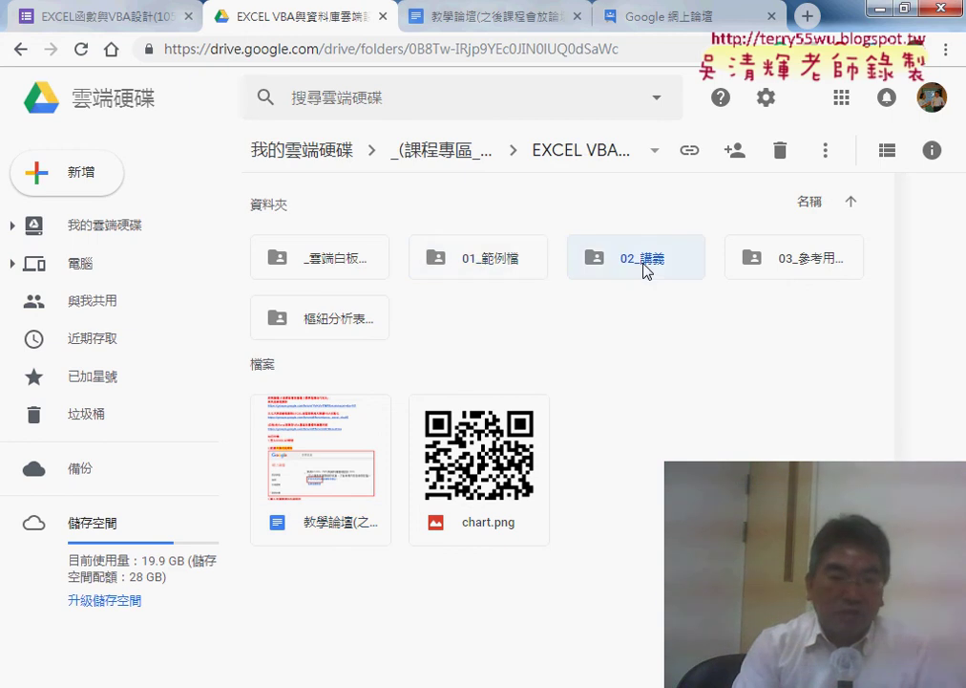
double_click(645, 270)
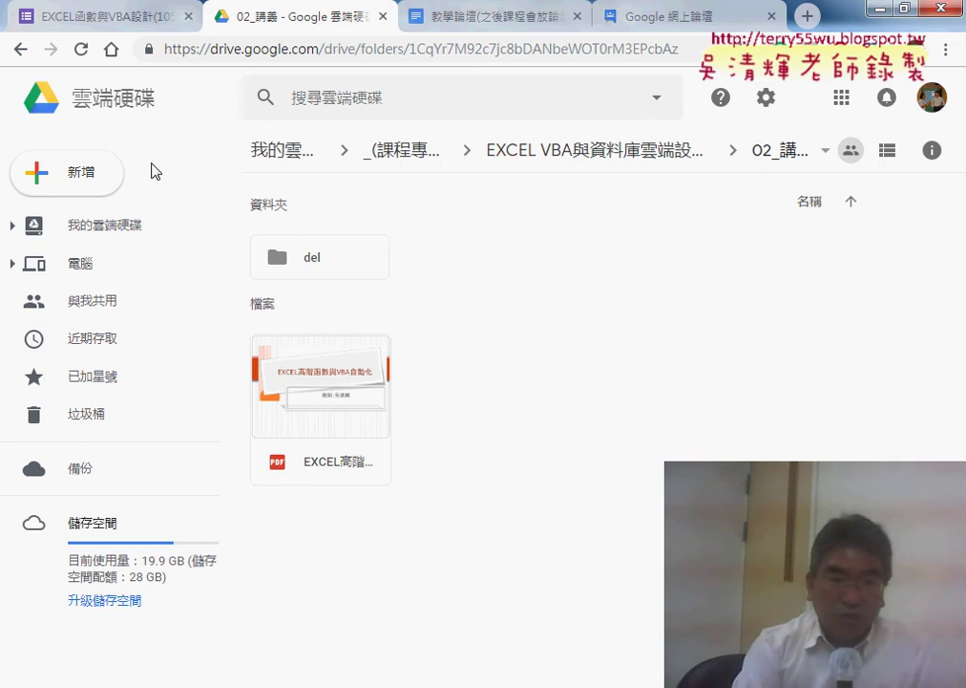
left_click(20, 49)
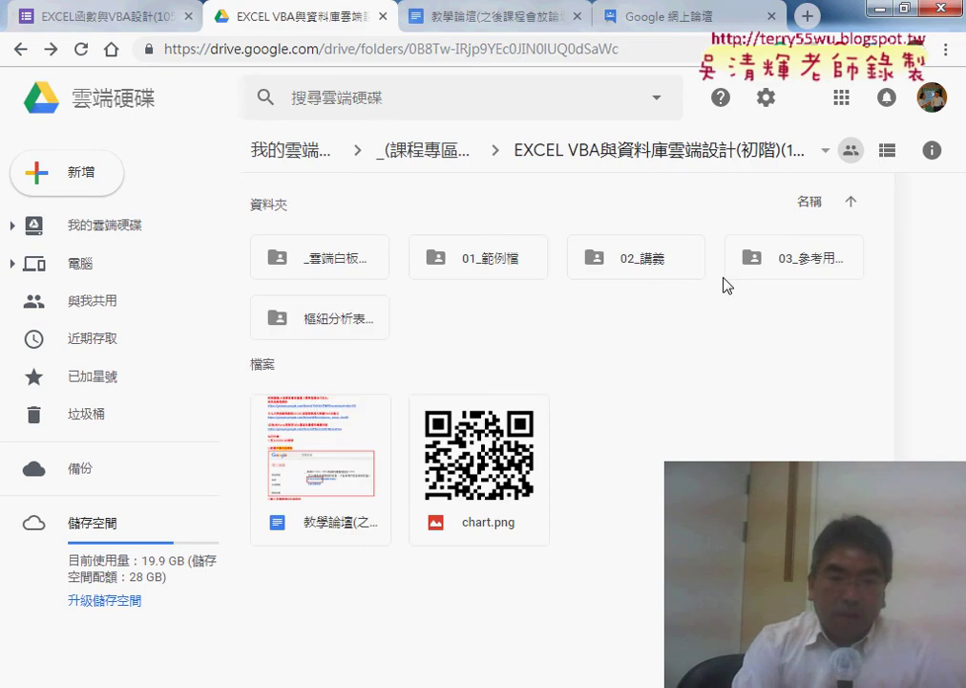
Open _雲端白板畫面, then its 01_文字與資料函數 folder, and select its files
double_click(342, 262)
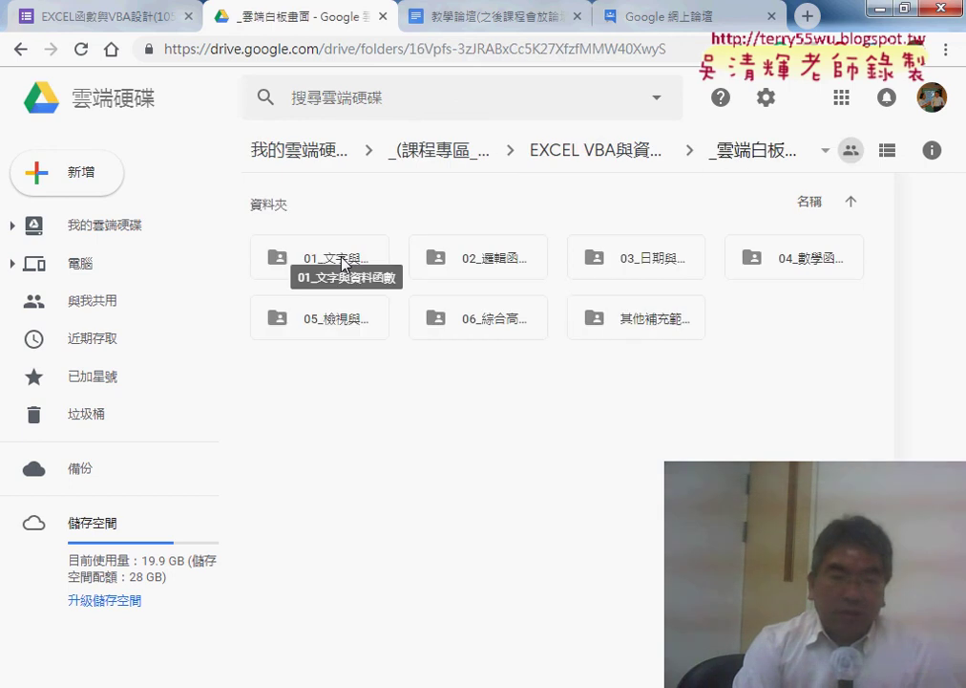
left_click(344, 265)
double_click(343, 262)
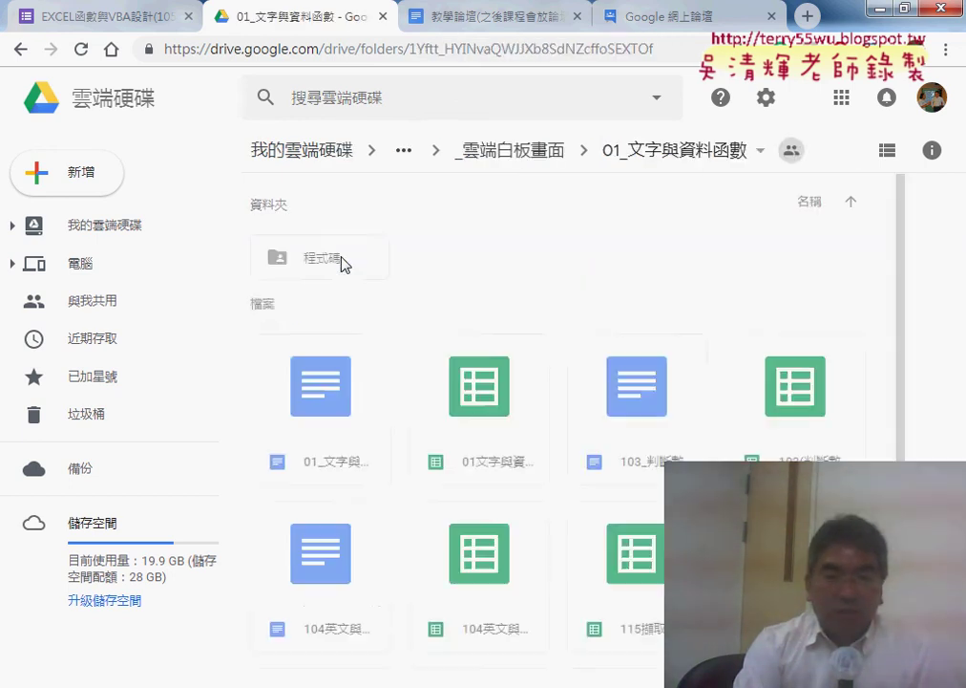
left_click(21, 50)
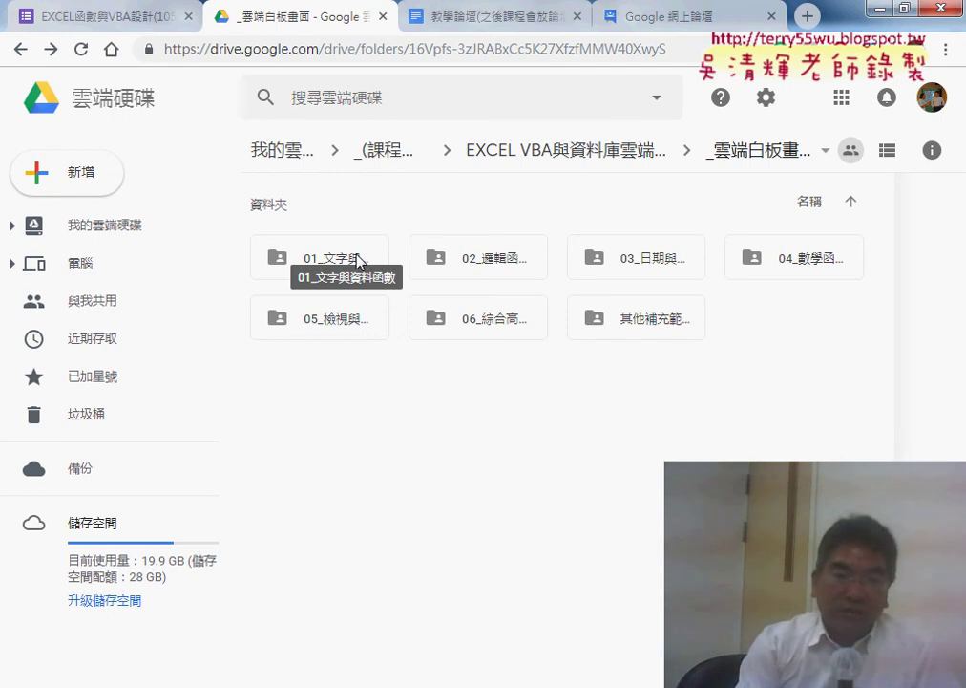
double_click(358, 260)
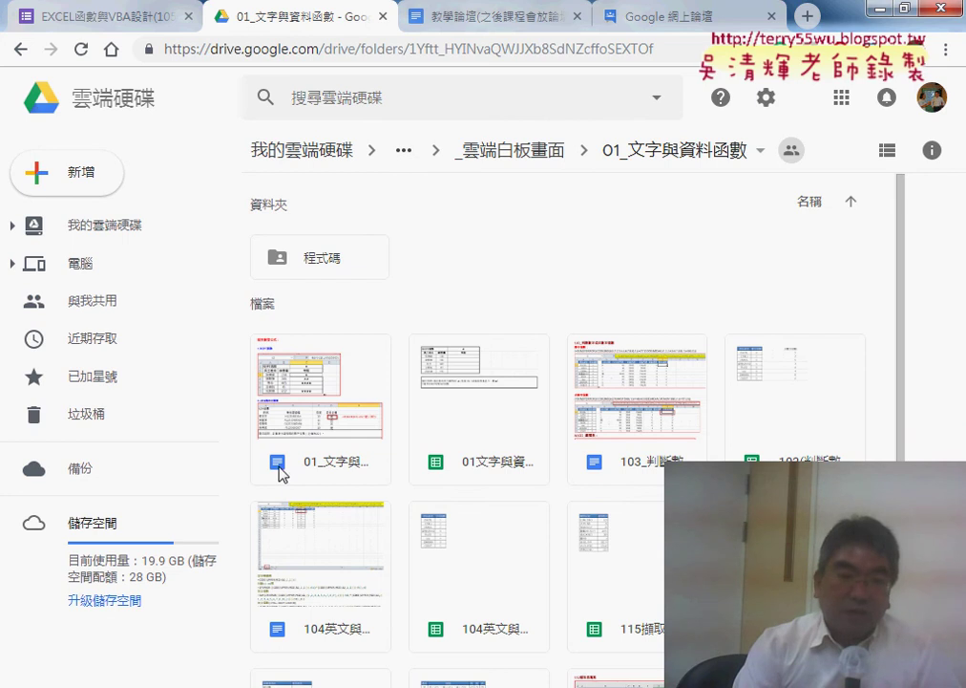
left_click(297, 423)
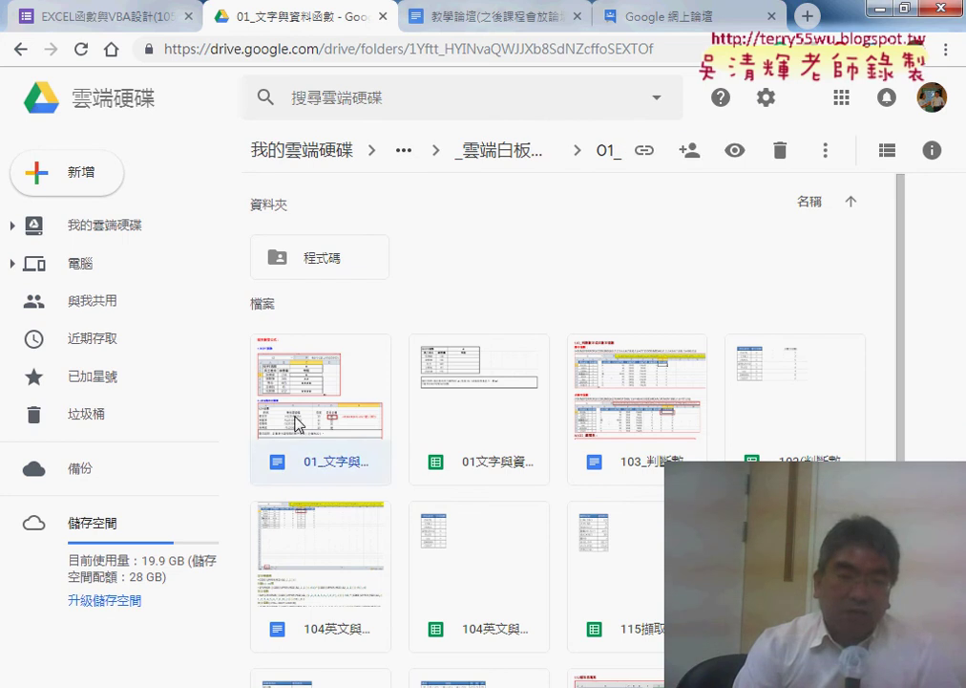
left_click(442, 410)
Open 01_文字與資料函數程式碼.docx in Google Docs and scroll down to the section 3 VBA macros
double_click(320, 411)
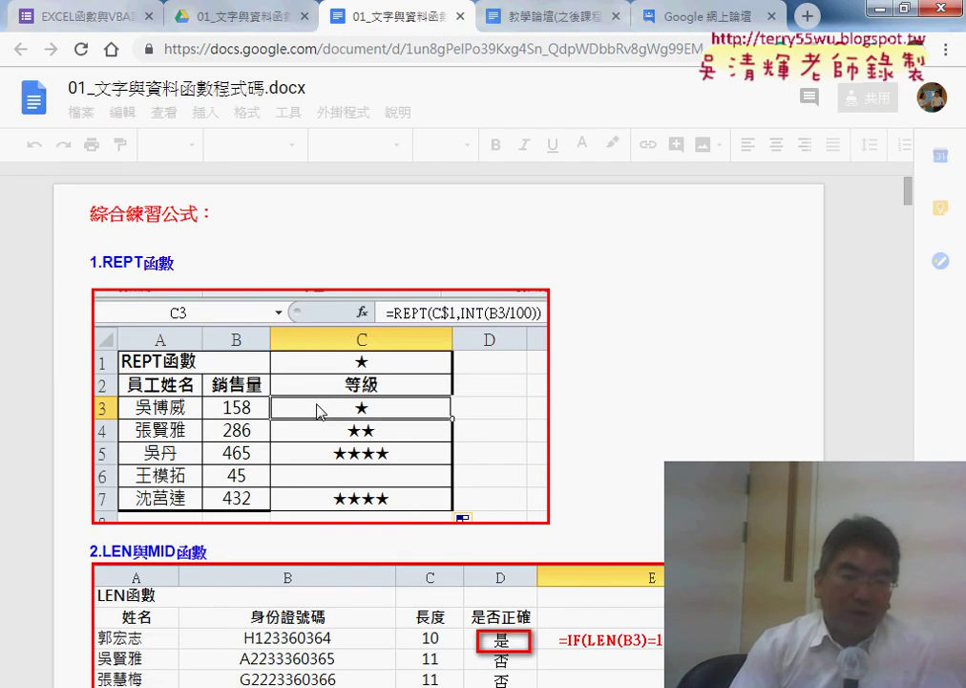
scroll(318, 411, "down", 2)
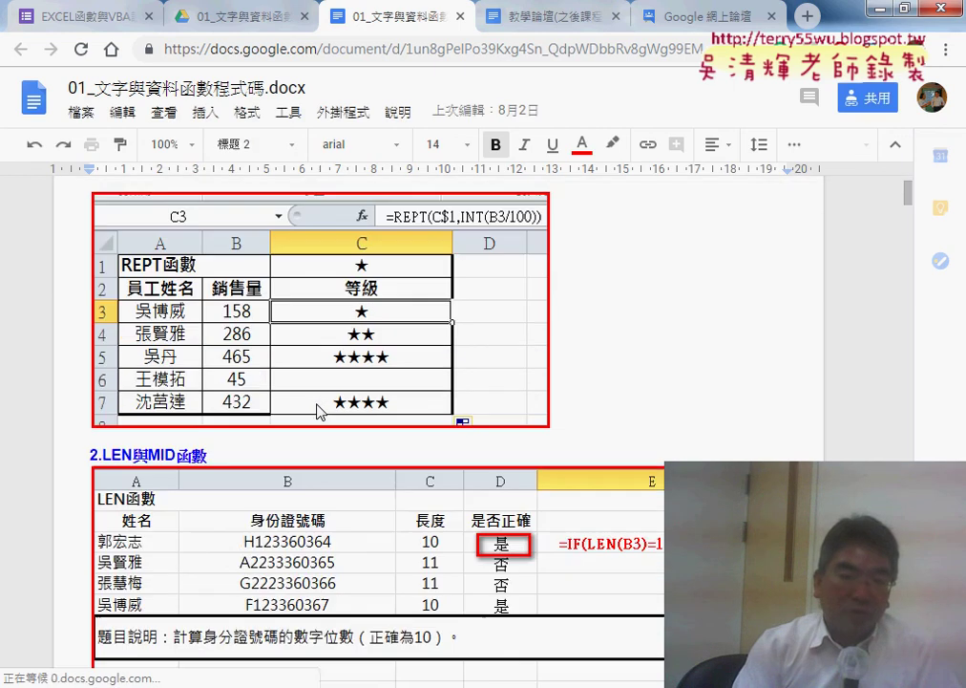
scroll(320, 412, "down", 3)
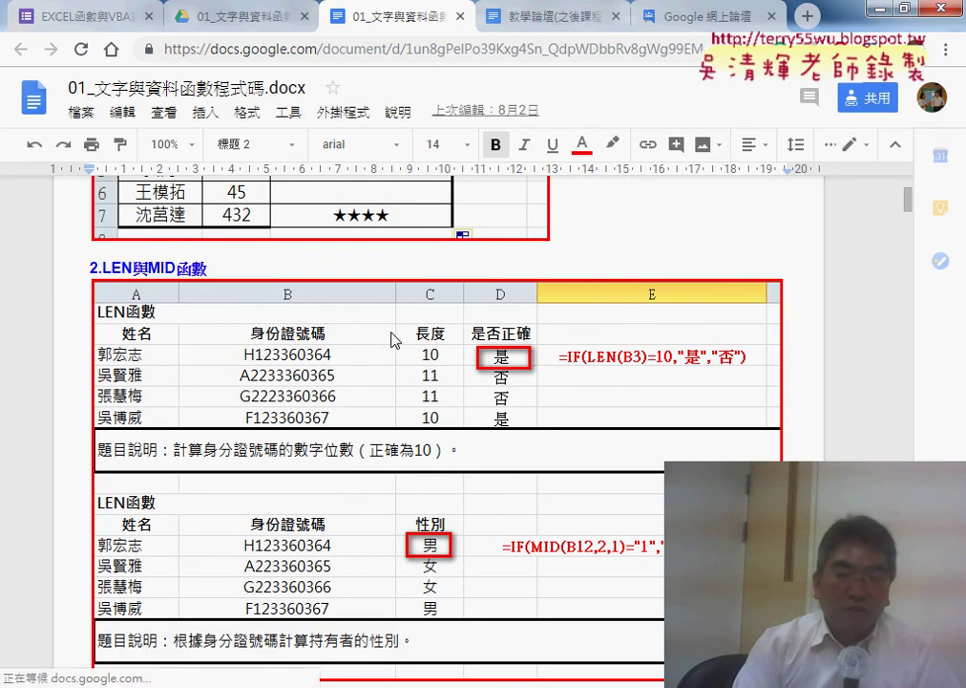
scroll(395, 337, "up", 2)
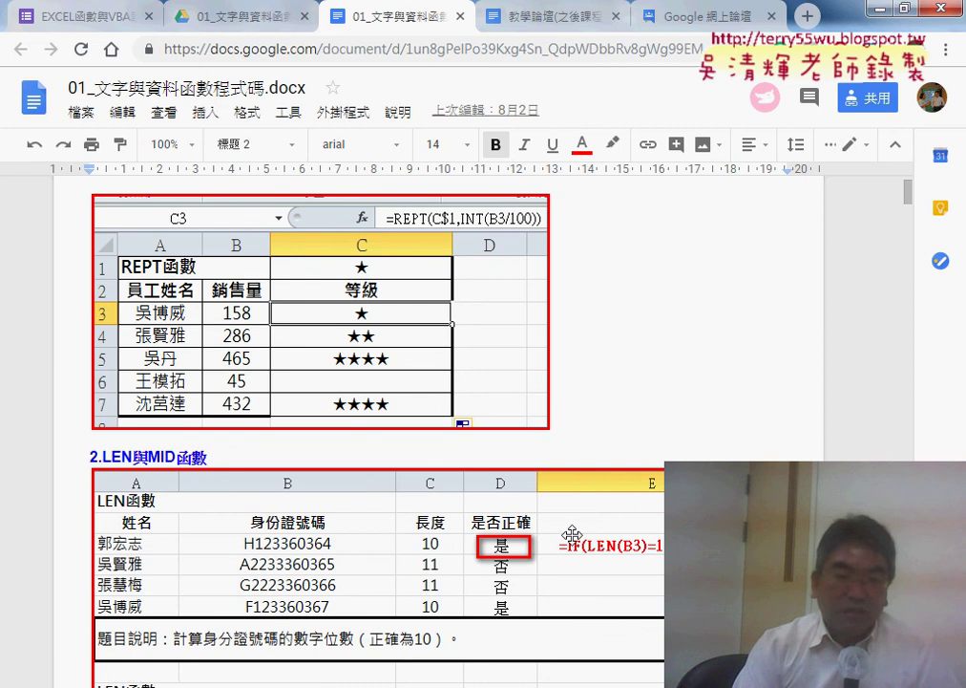
scroll(655, 548, "down", 2)
scroll(655, 548, "down", 4)
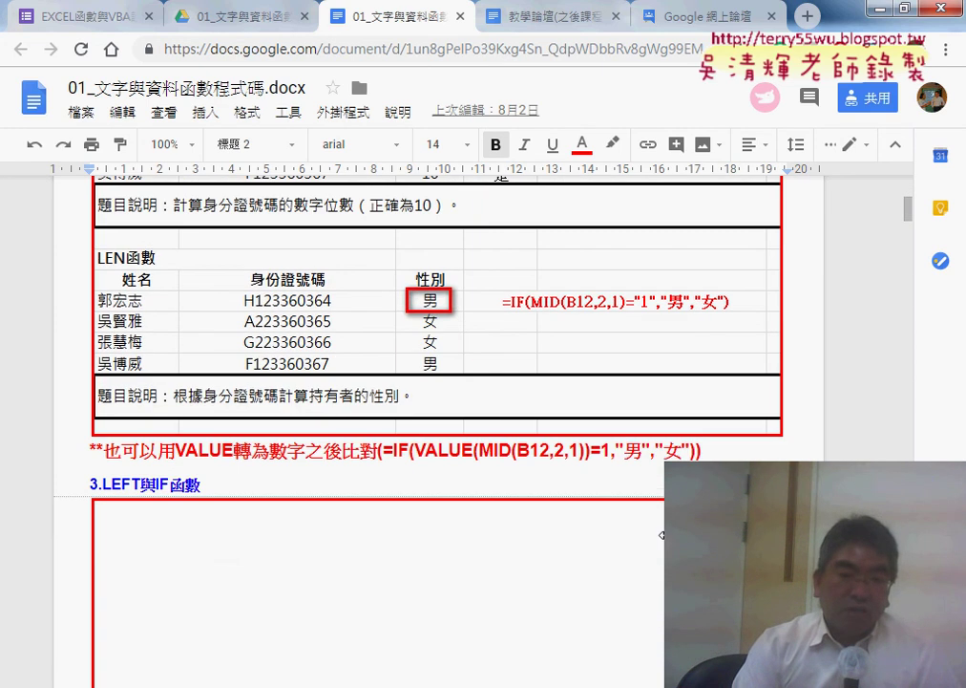
scroll(654, 548, "down", 4)
scroll(654, 548, "down", 2)
scroll(655, 549, "down", 3)
scroll(654, 548, "down", 1)
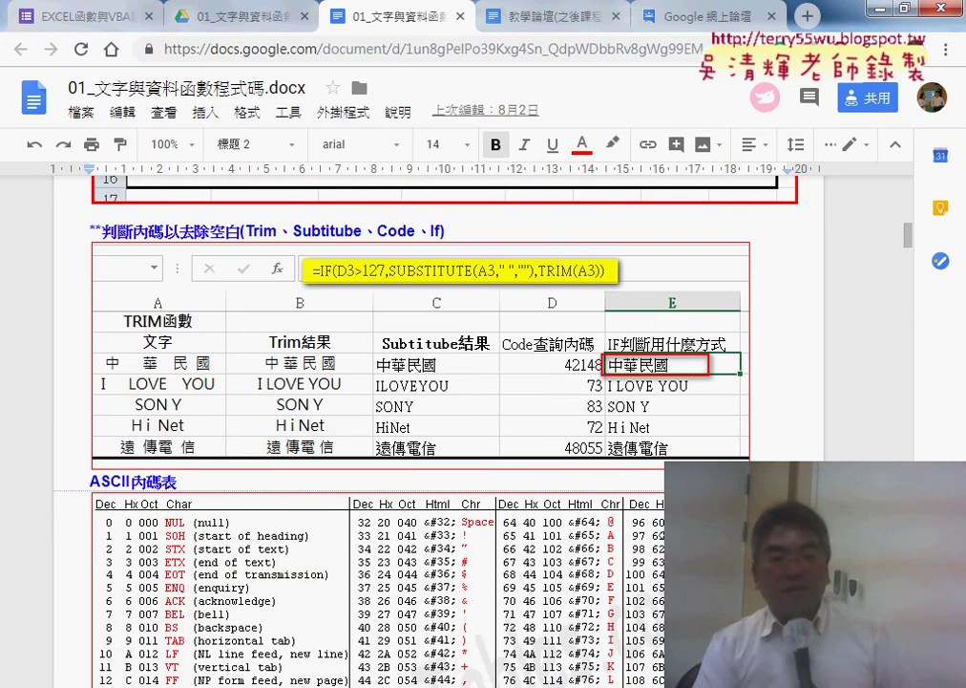
scroll(654, 548, "down", 3)
scroll(654, 548, "down", 3)
scroll(654, 548, "down", 3)
scroll(654, 548, "down", 2)
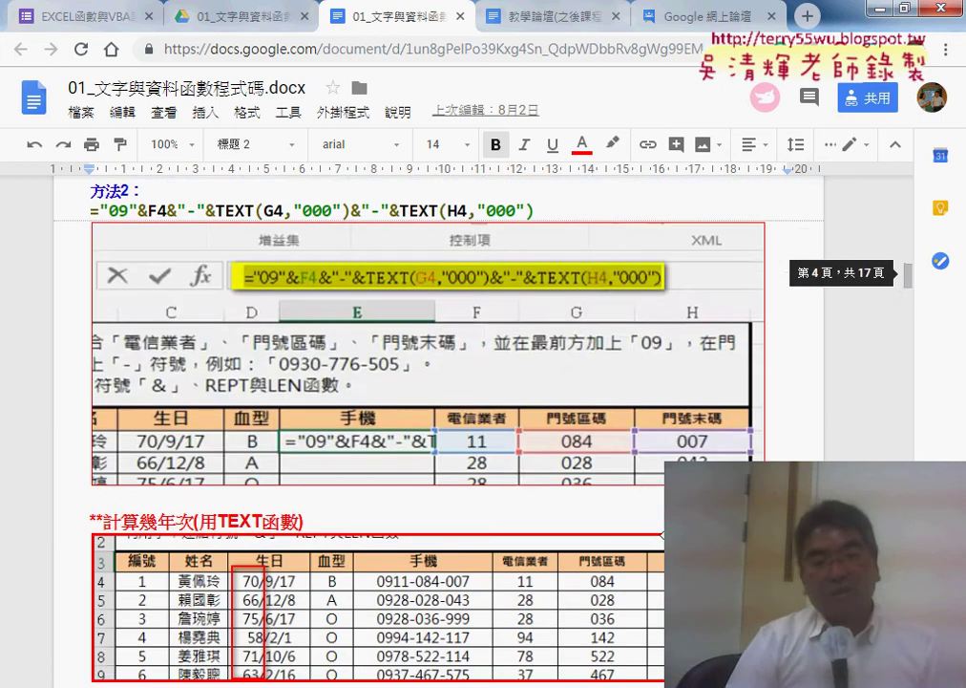
scroll(654, 548, "down", 6)
scroll(654, 548, "down", 3)
scroll(654, 548, "down", 1)
scroll(655, 549, "down", 4)
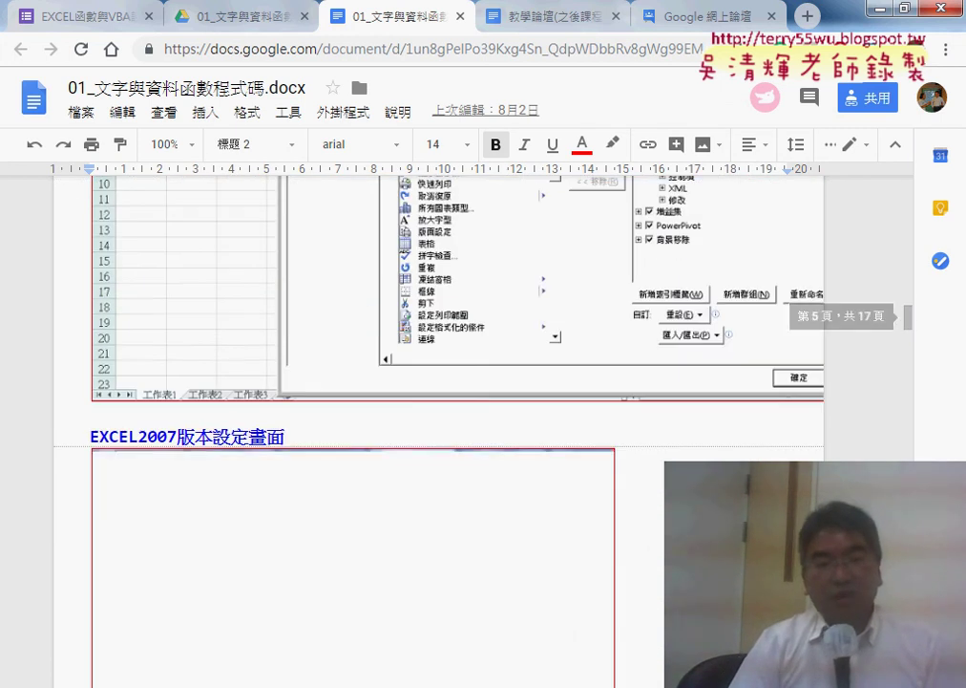
scroll(654, 548, "down", 2)
scroll(654, 548, "down", 3)
scroll(654, 548, "down", 4)
scroll(654, 548, "down", 4)
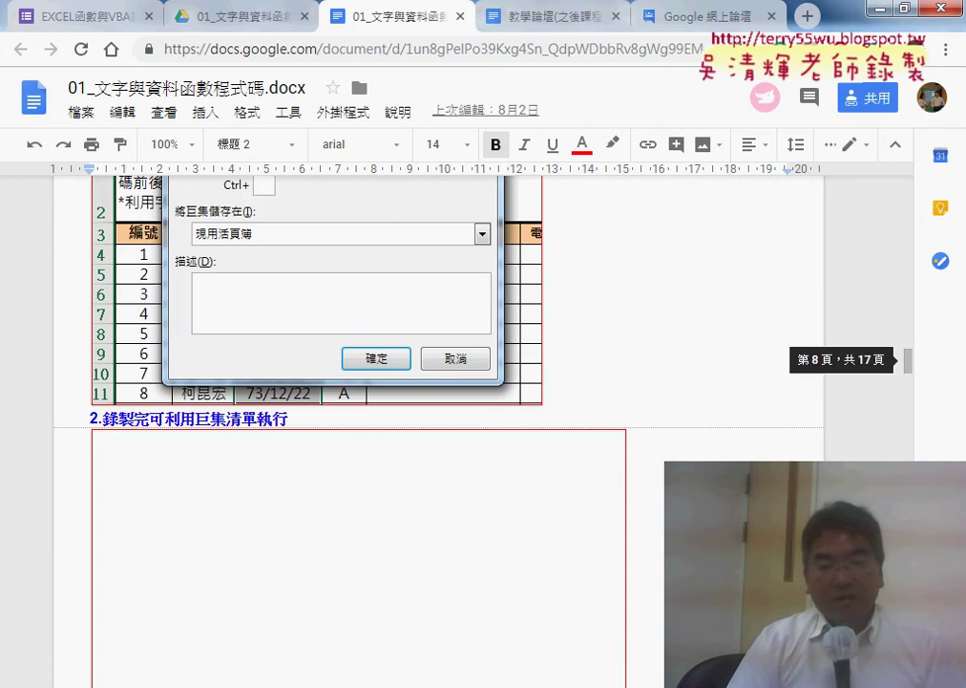
scroll(654, 548, "down", 4)
scroll(654, 549, "down", 2)
scroll(429, 430, "down", 1)
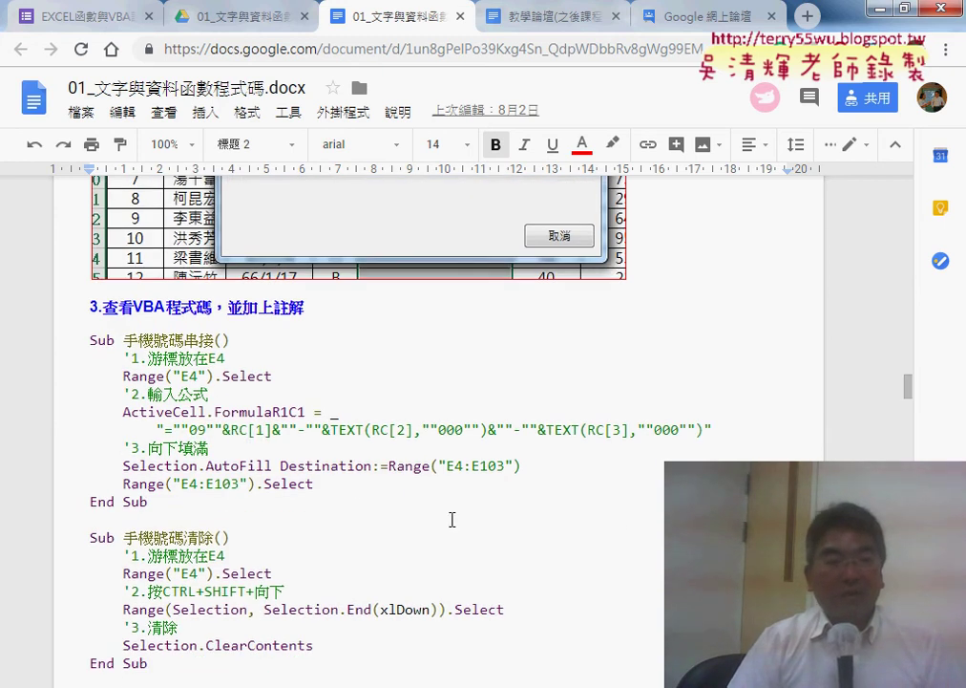
scroll(452, 519, "down", 1)
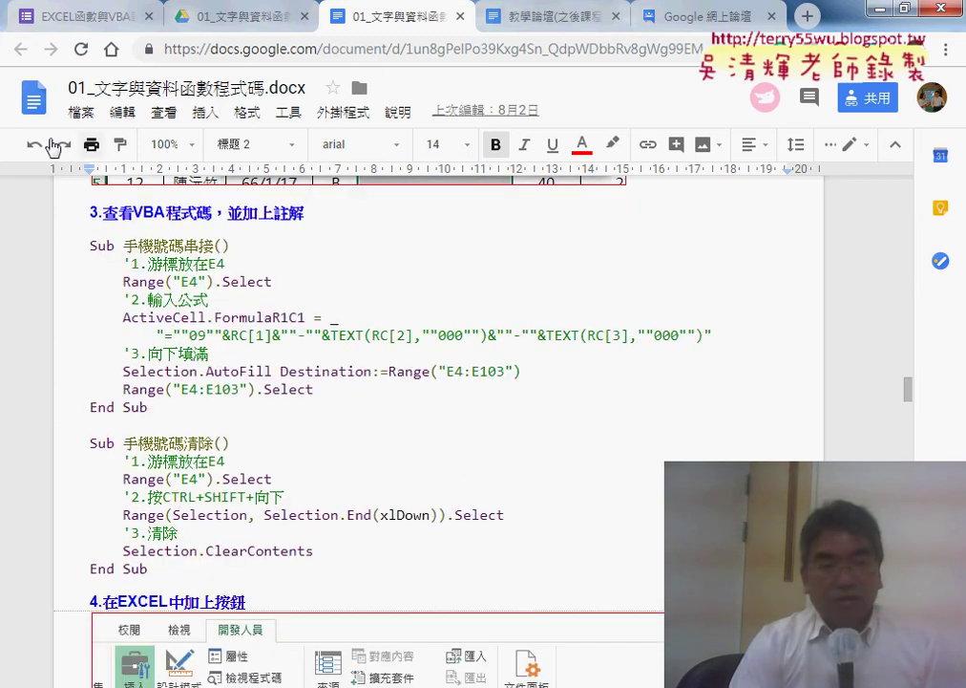
Highlight from 'Sub 手機號碼串接()' through the final 'End Sub' of 手機號碼清除
mouse_move(88, 246)
left_mouse_down()
mouse_move(210, 501)
mouse_move(212, 569)
left_mouse_up()
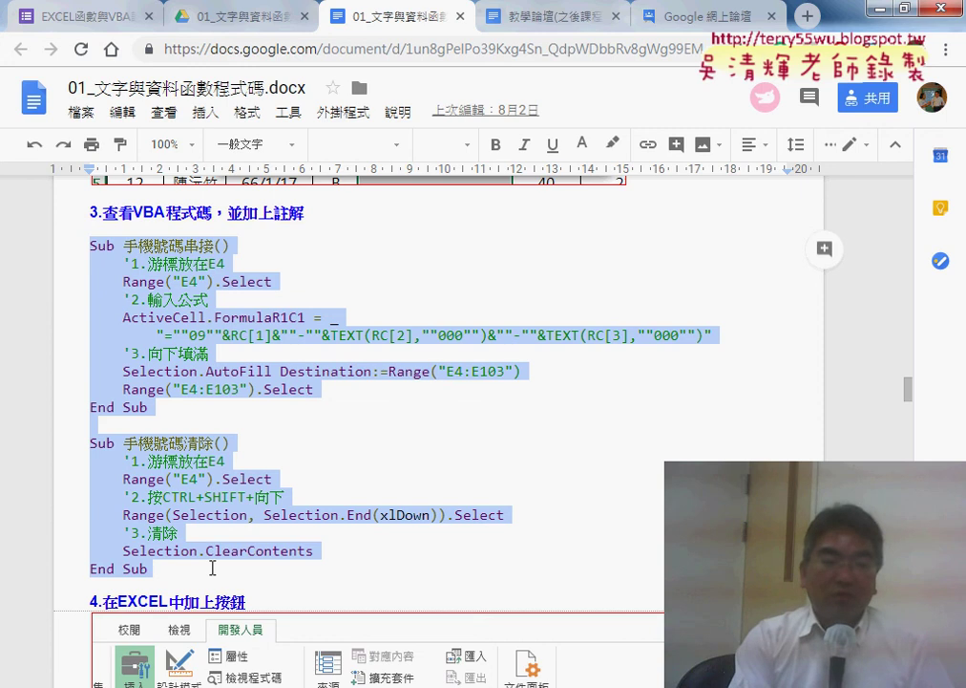
Select the 手機 Public Function code through End Function, then return to the Excel workbook
scroll(212, 568, "down", 3)
scroll(212, 567, "down", 4)
scroll(212, 567, "down", 2)
scroll(212, 567, "down", 2)
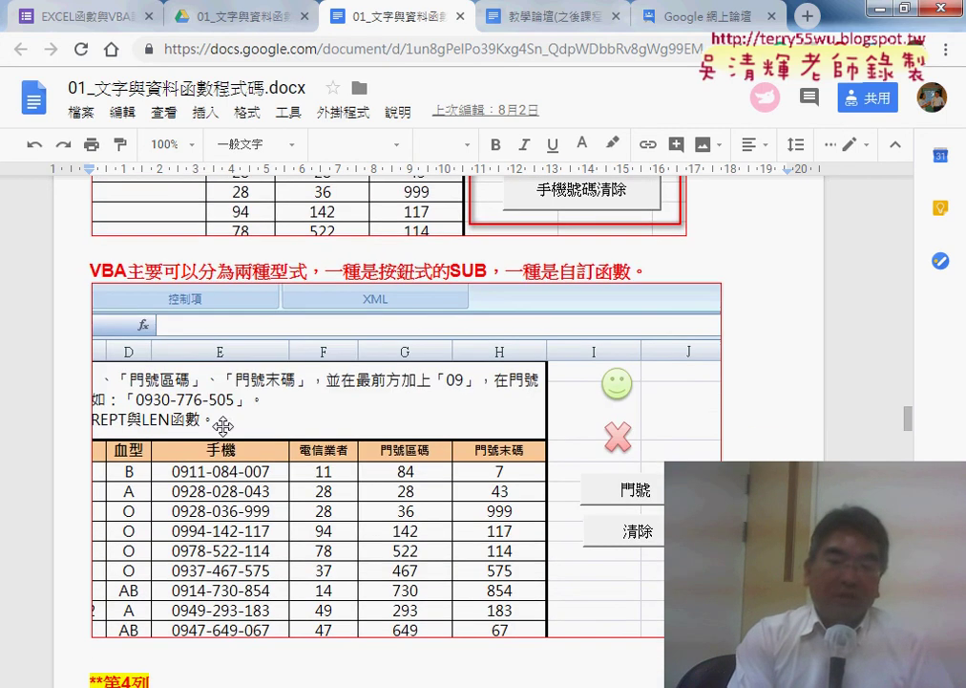
scroll(287, 446, "down", 2)
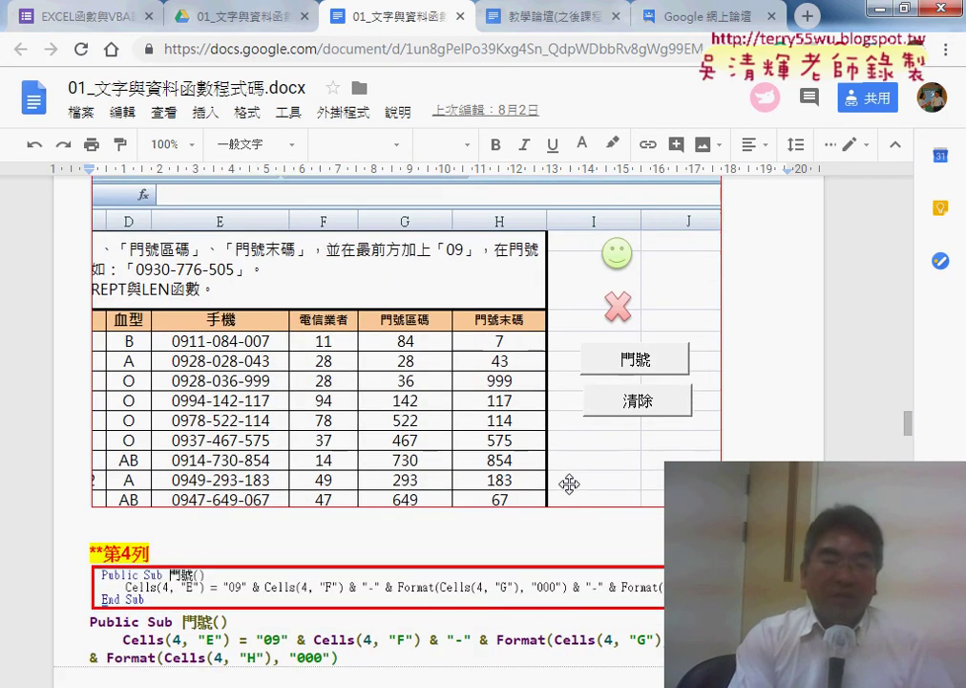
scroll(569, 483, "down", 3)
scroll(247, 558, "down", 1)
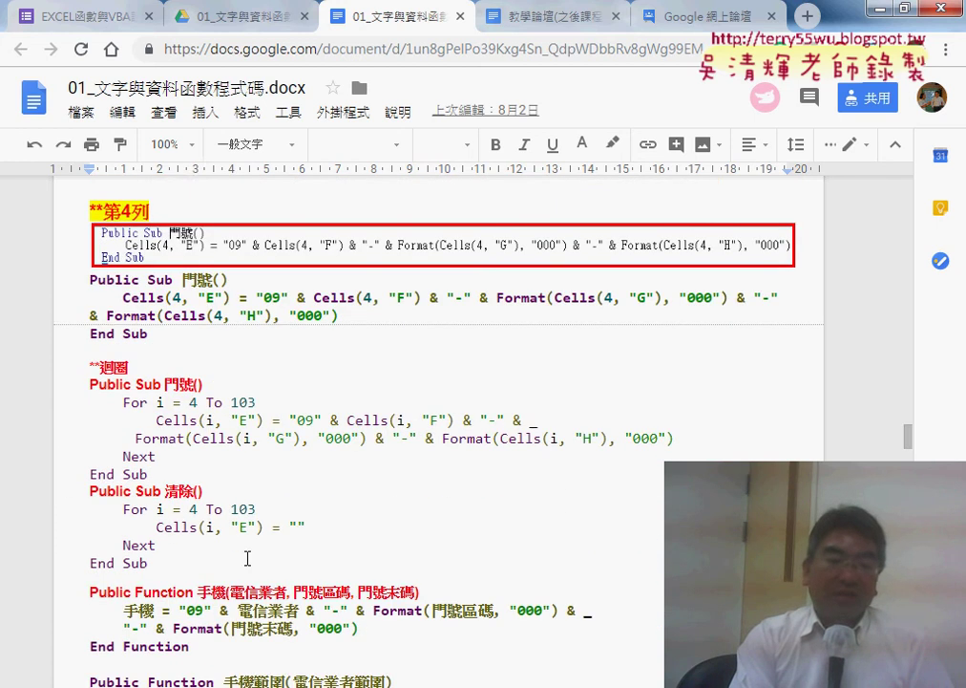
scroll(251, 564, "down", 1)
scroll(269, 535, "down", 1)
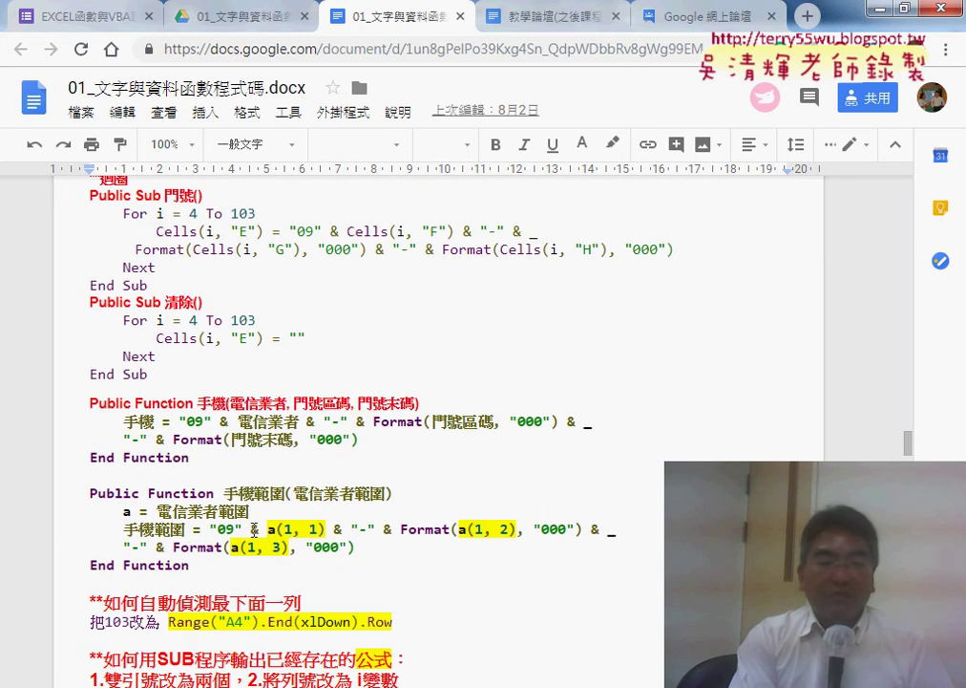
left_click_drag(87, 399, 191, 458)
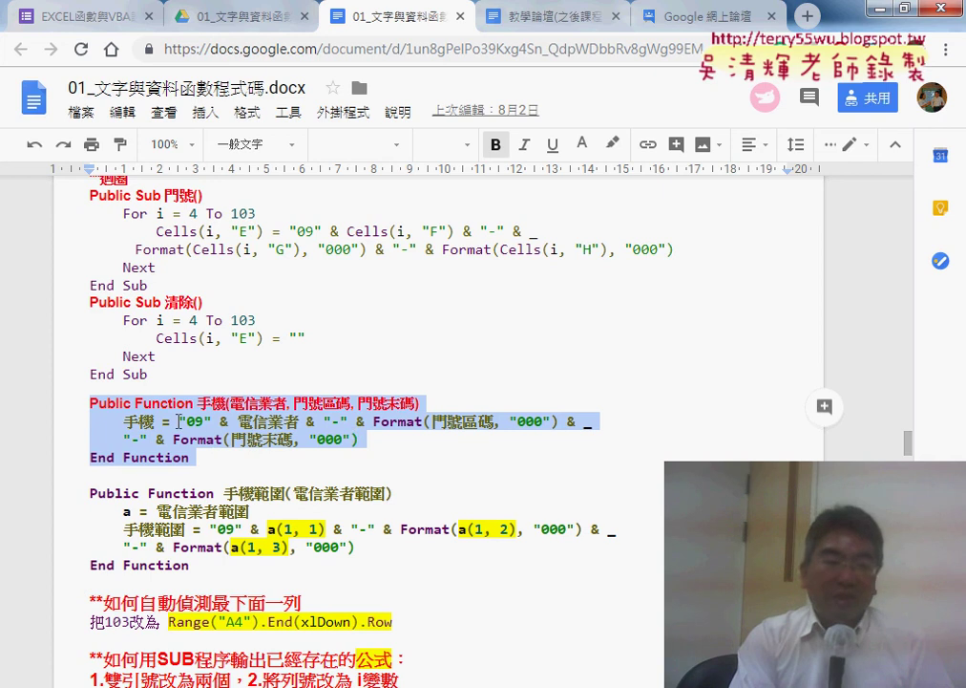
left_click(617, 422)
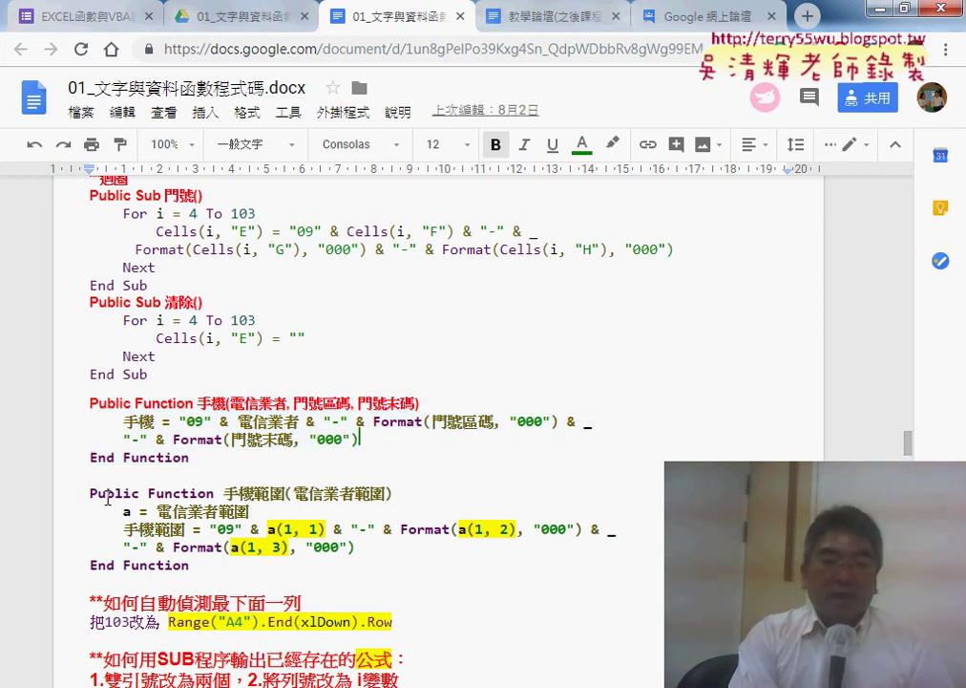
left_click_drag(88, 402, 203, 464)
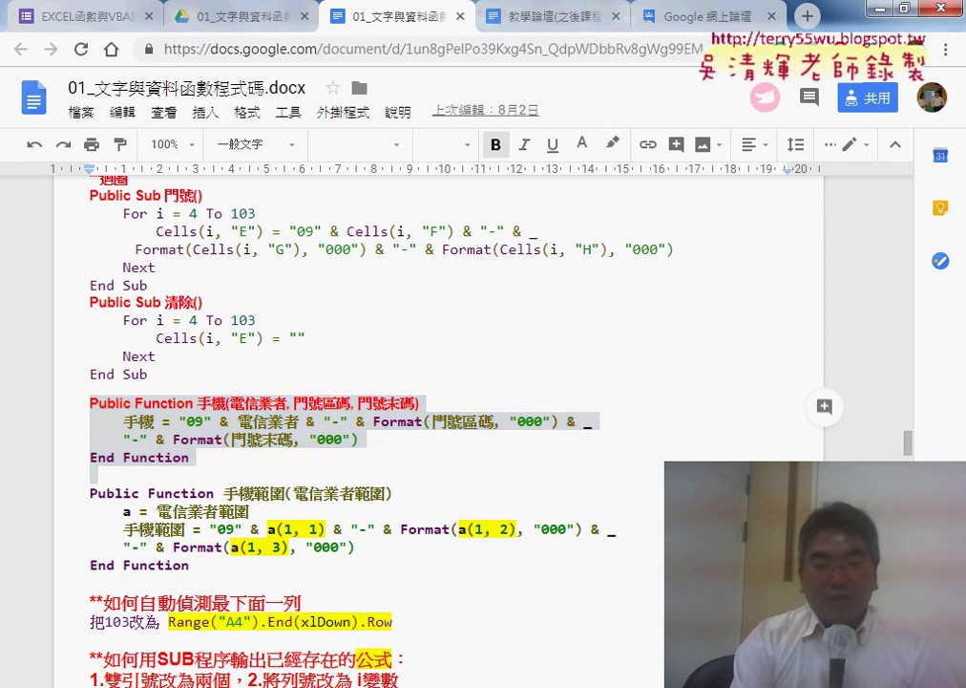
key("alt+Tab")
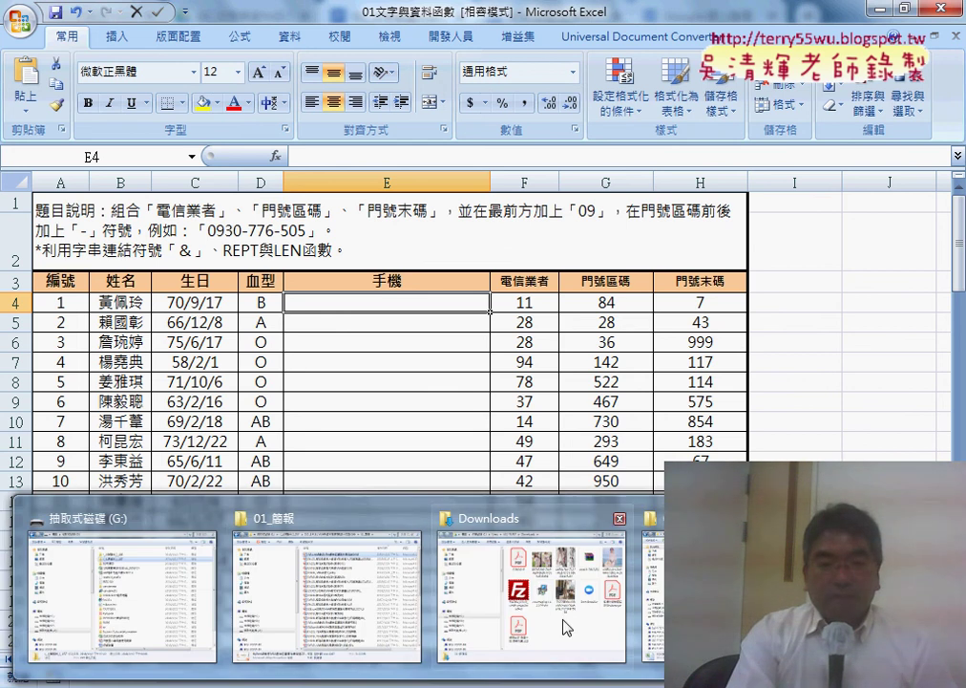
left_click(687, 592)
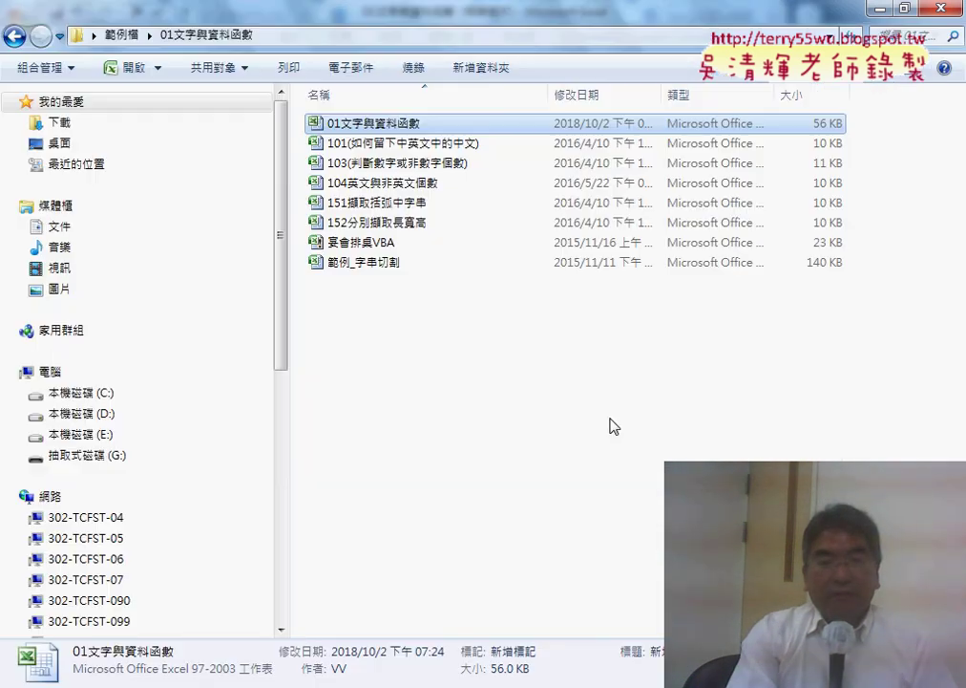
left_click(121, 35)
double_click(363, 103)
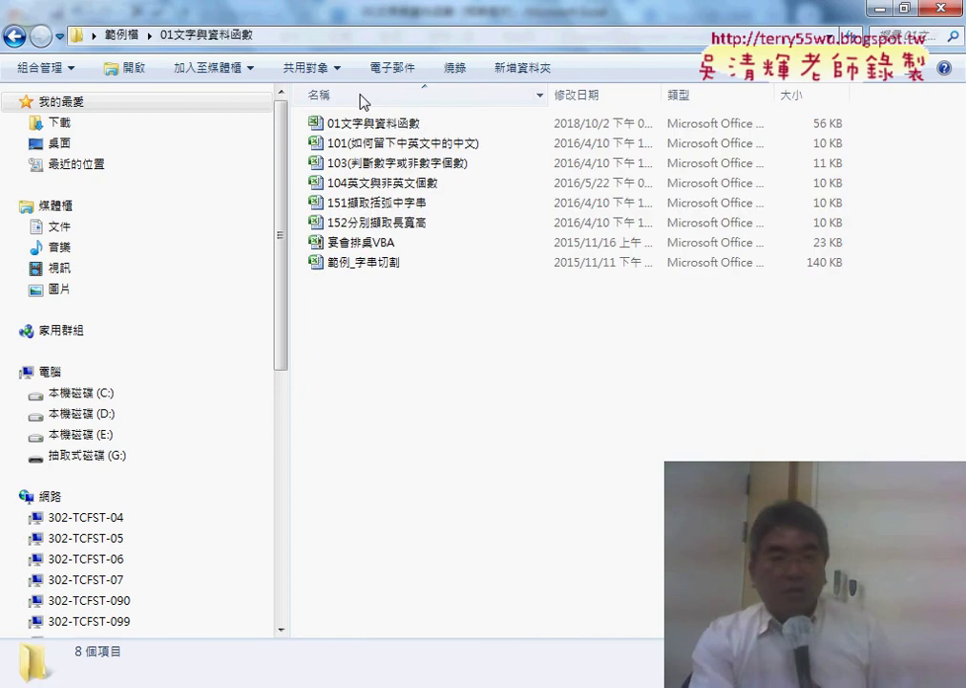
left_click(390, 128)
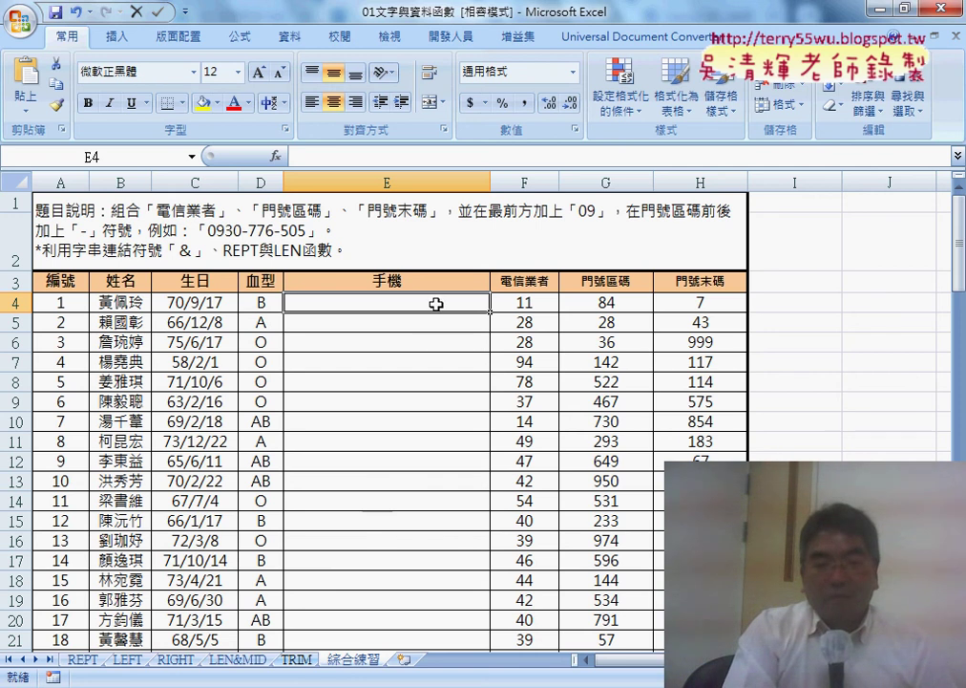
left_click(525, 303)
left_click(391, 302)
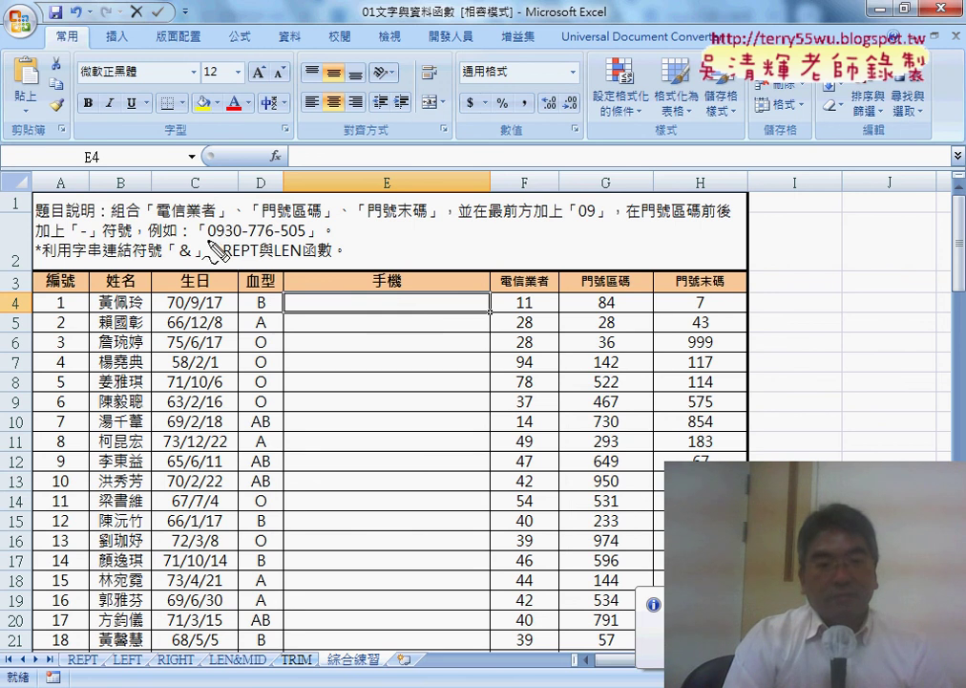
left_click_drag(199, 237, 202, 244)
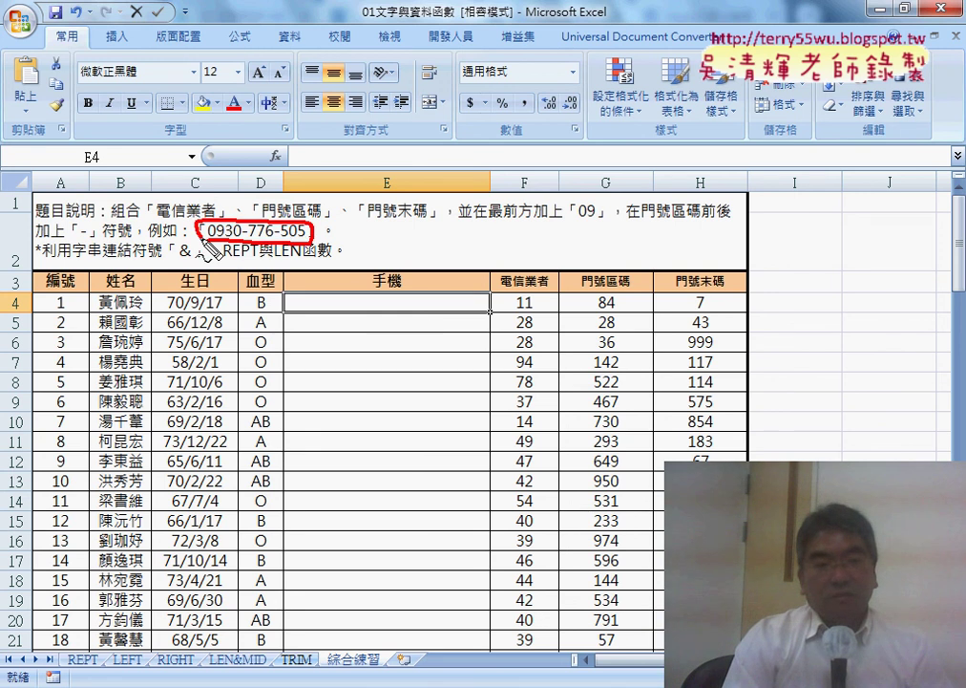
mouse_move(316, 234)
left_mouse_down()
mouse_move(375, 294)
mouse_move(387, 280)
left_mouse_up()
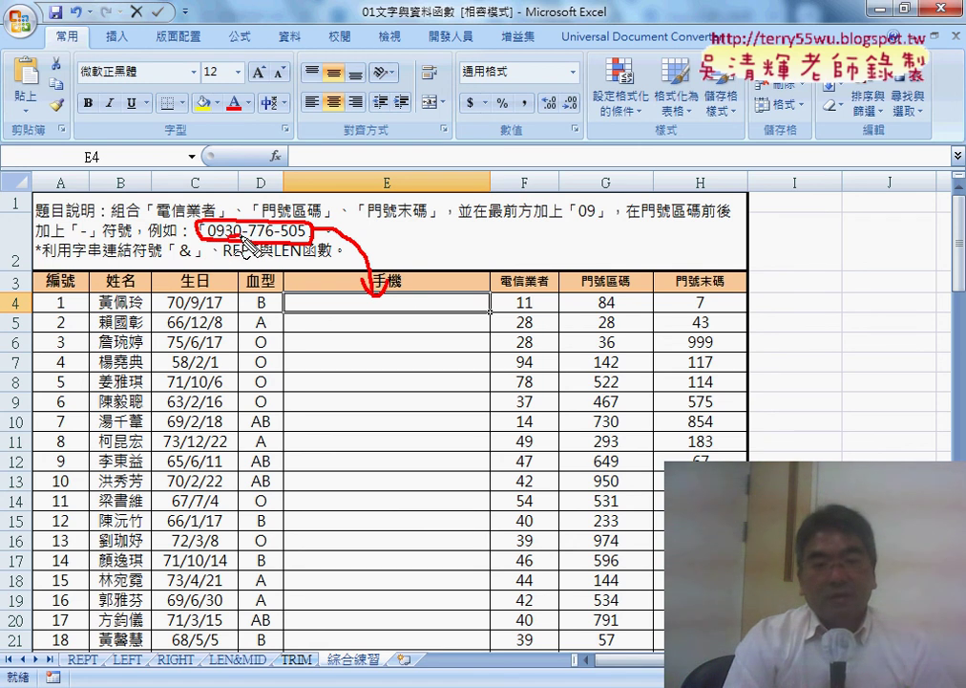
left_click_drag(525, 295, 546, 315)
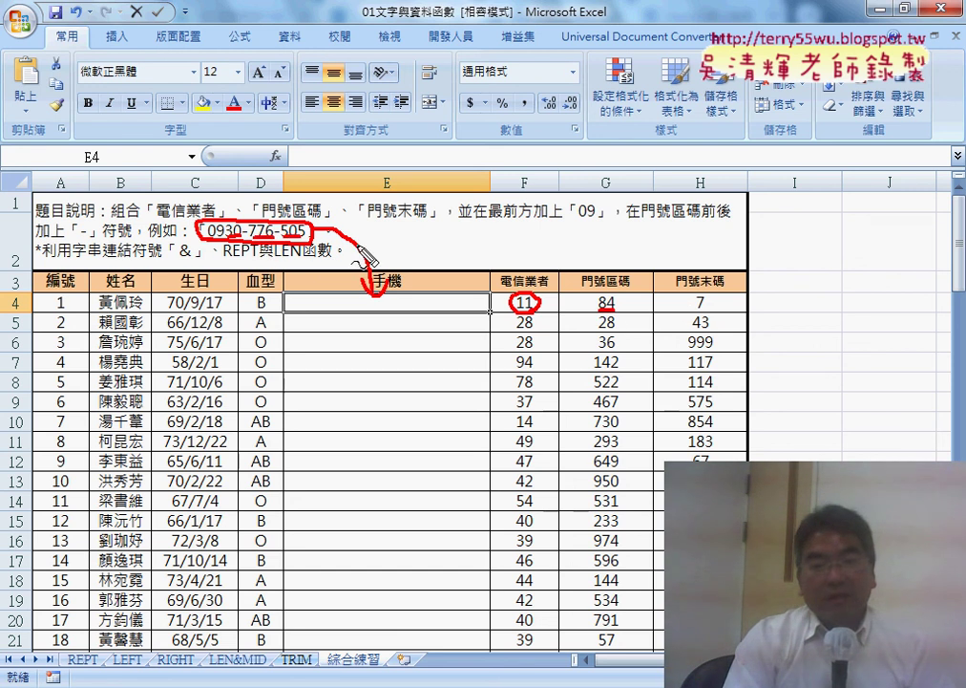
Mark the H4 and G4 codes with dashes, underline &, and note where a function goes
left_click_drag(694, 309, 707, 307)
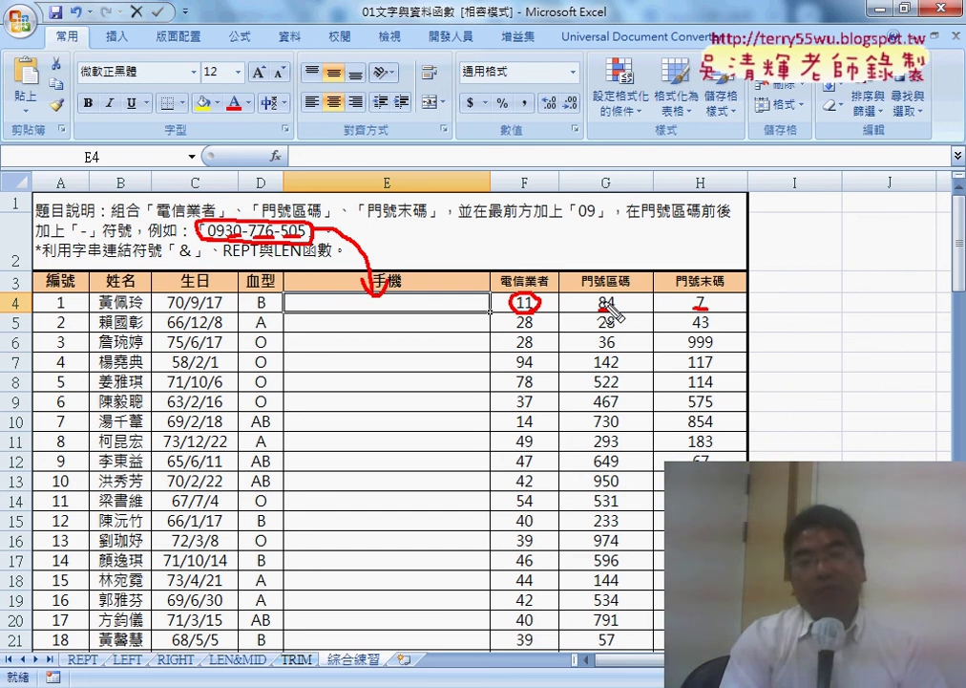
left_click_drag(593, 306, 602, 303)
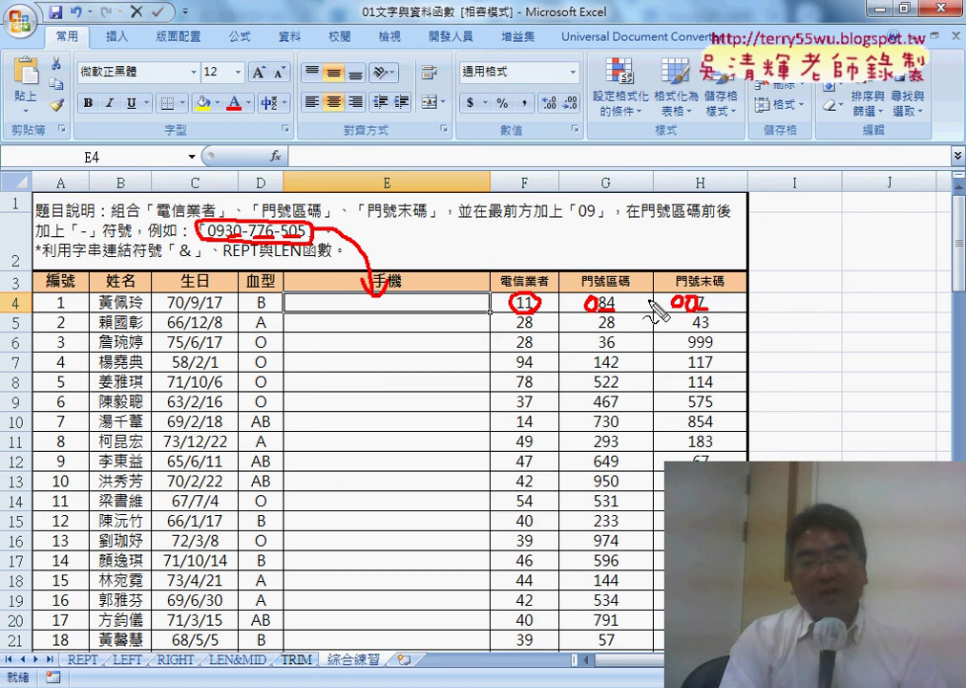
left_click_drag(646, 301, 657, 302)
left_click_drag(557, 304, 570, 303)
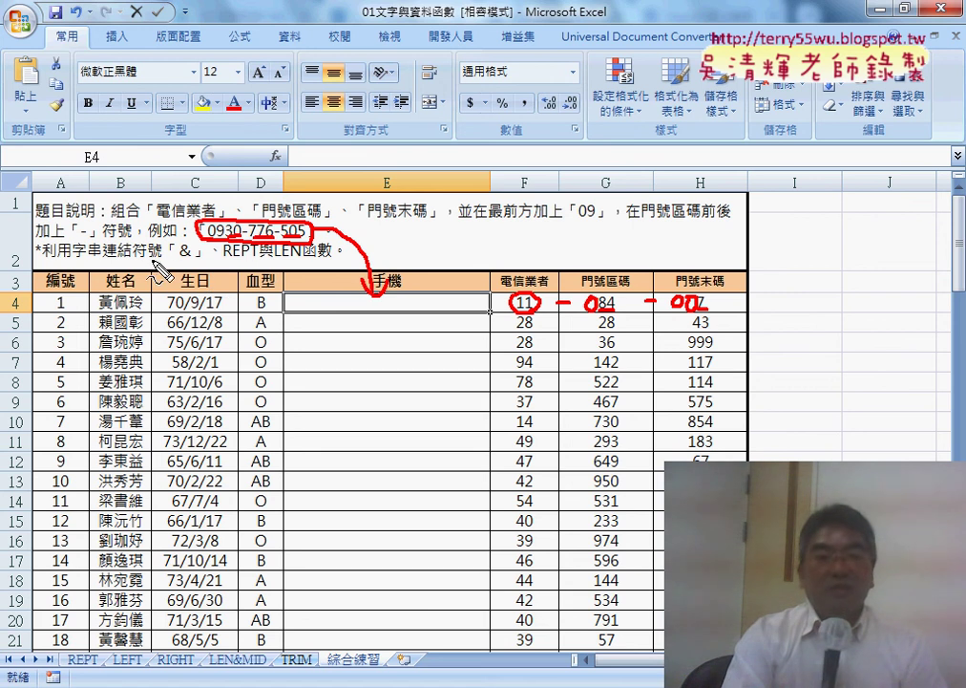
left_click_drag(174, 256, 304, 256)
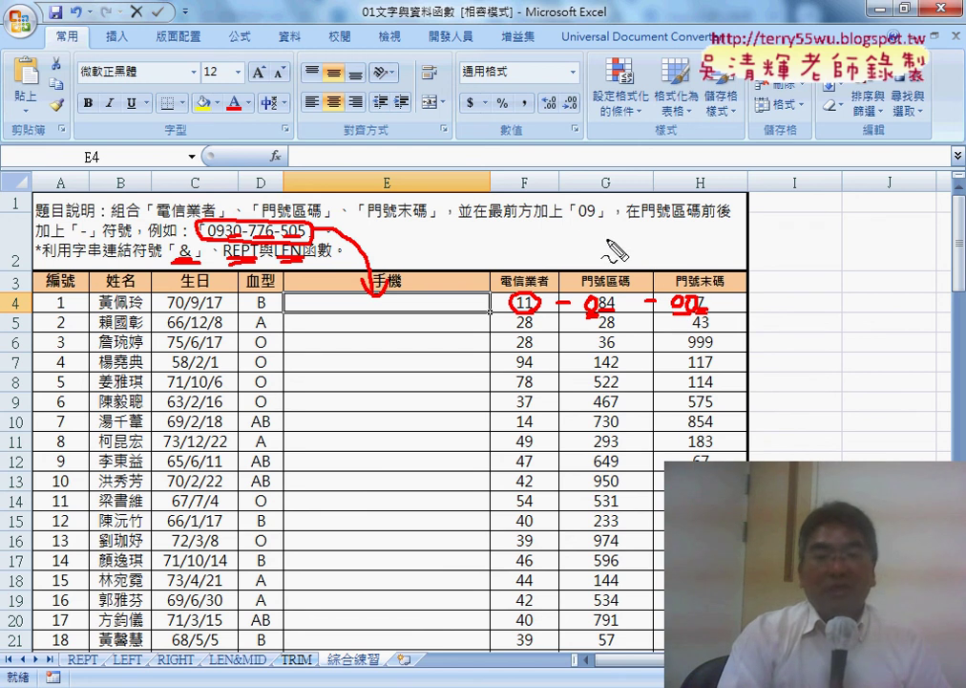
left_click_drag(581, 229, 602, 241)
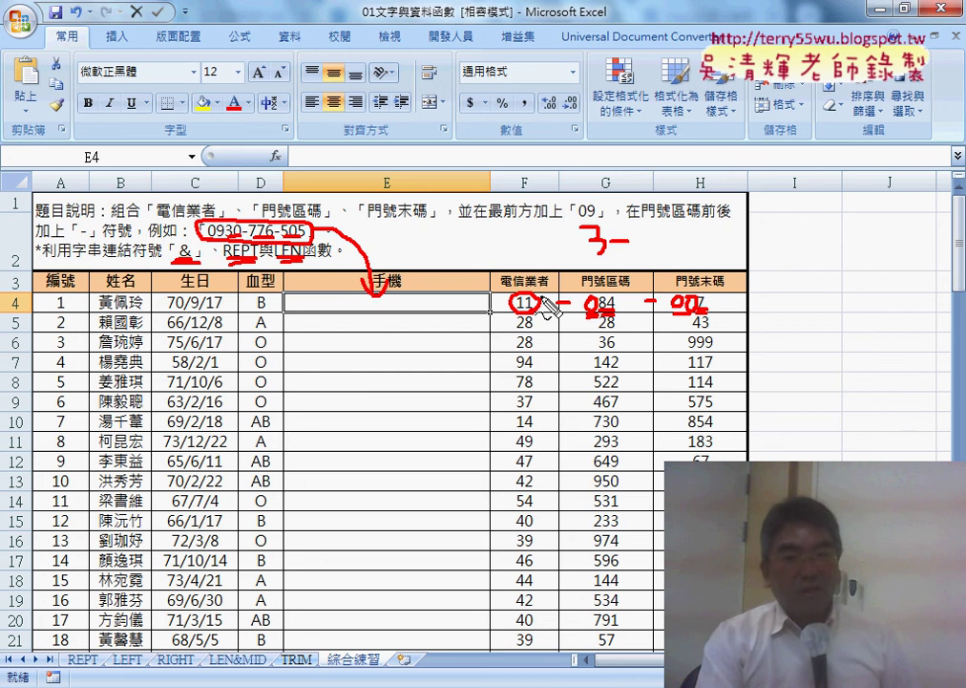
mouse_move(265, 164)
left_mouse_down()
mouse_move(274, 148)
mouse_move(345, 149)
mouse_move(393, 201)
left_mouse_up()
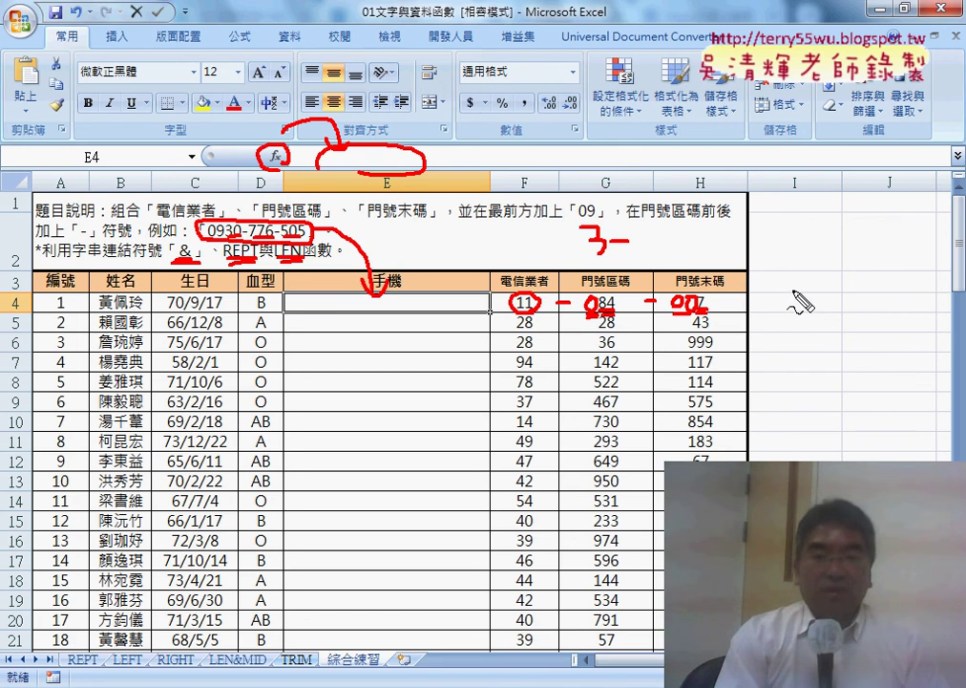
Sketch a crossed box beside row 4 and an arrow down column E, then erase all red notes
mouse_move(792, 283)
left_mouse_down()
mouse_move(793, 311)
mouse_move(890, 310)
left_mouse_up()
left_click_drag(825, 314, 889, 312)
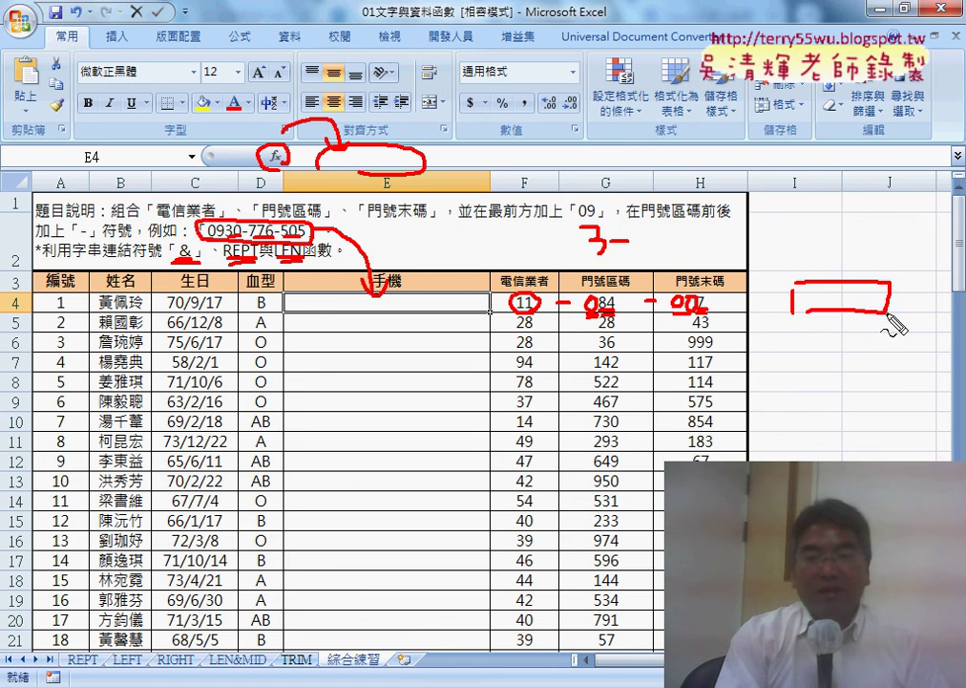
mouse_move(810, 304)
left_mouse_down()
mouse_move(871, 304)
mouse_move(845, 352)
left_mouse_up()
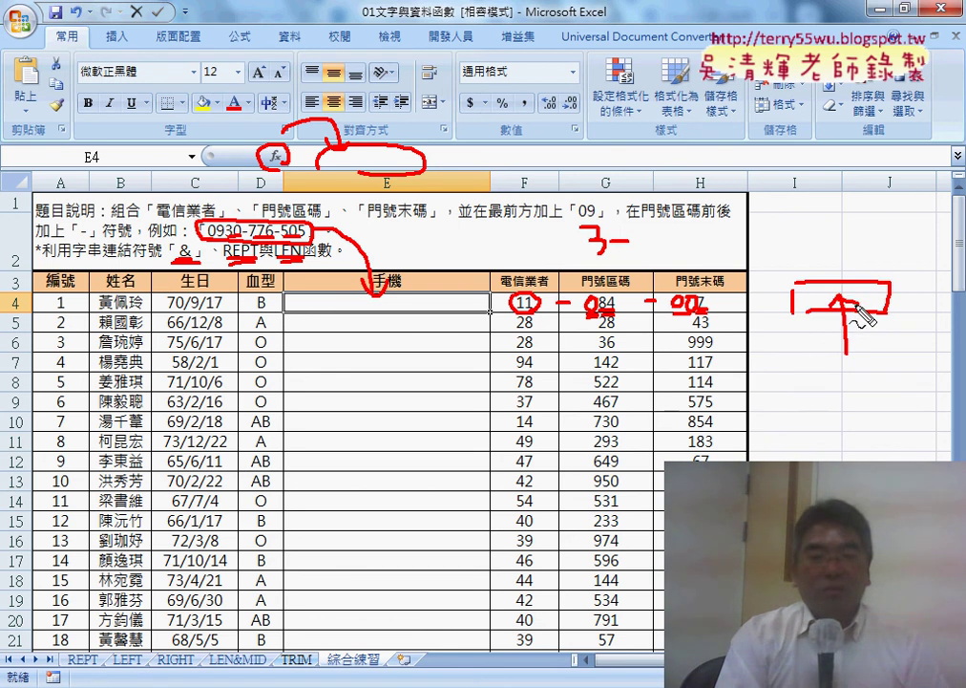
mouse_move(430, 303)
left_mouse_down()
mouse_move(425, 399)
mouse_move(457, 401)
left_mouse_up()
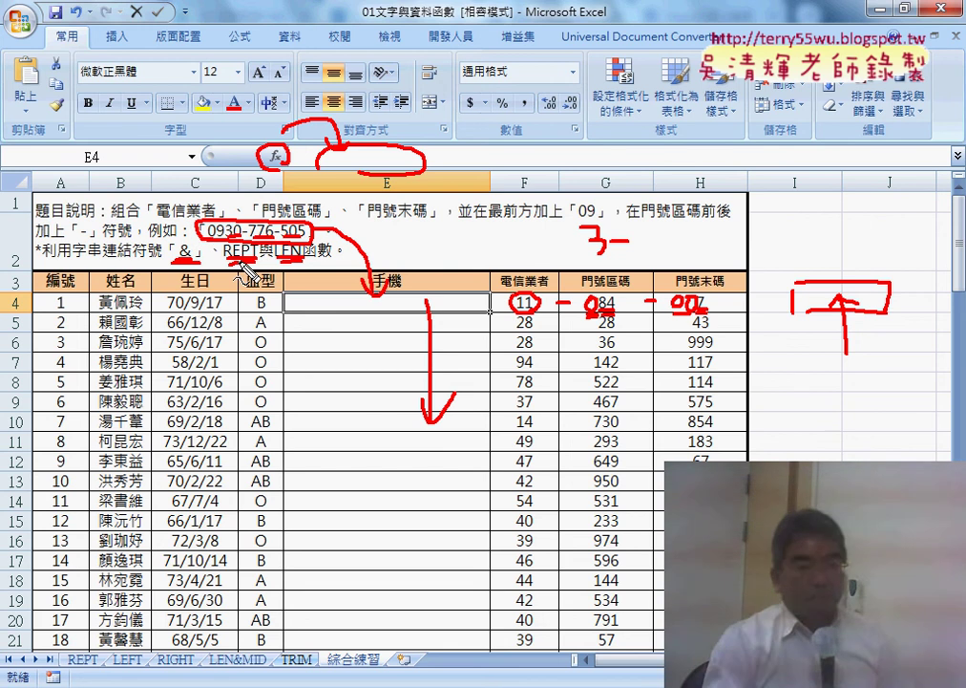
key("Escape")
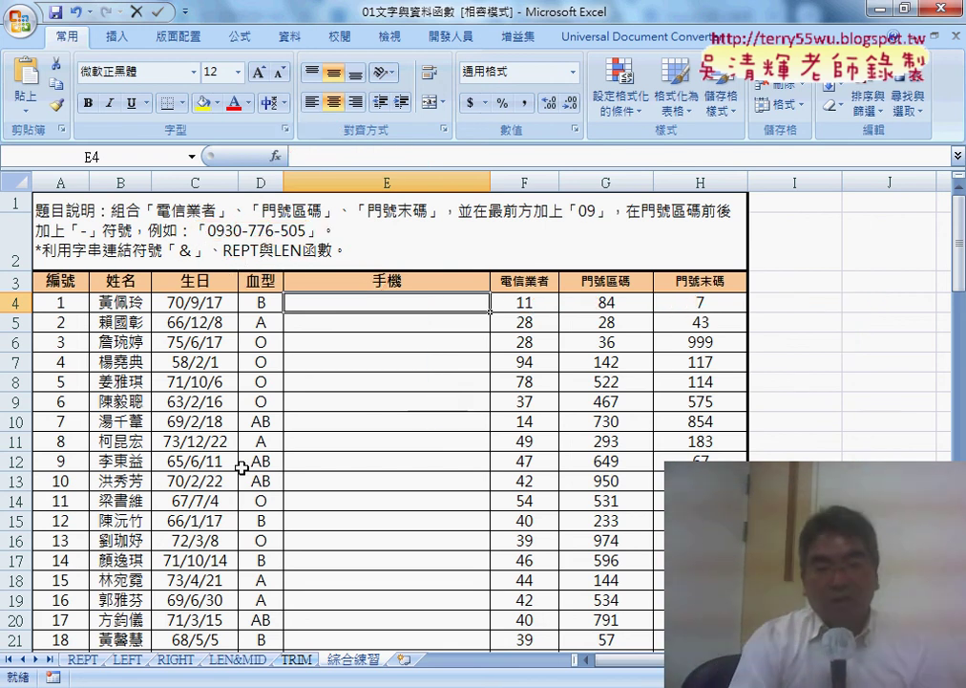
Switch to the REPT sheet and select C3, the 等級 cell beside the 158 sales in B3
left_click(86, 661)
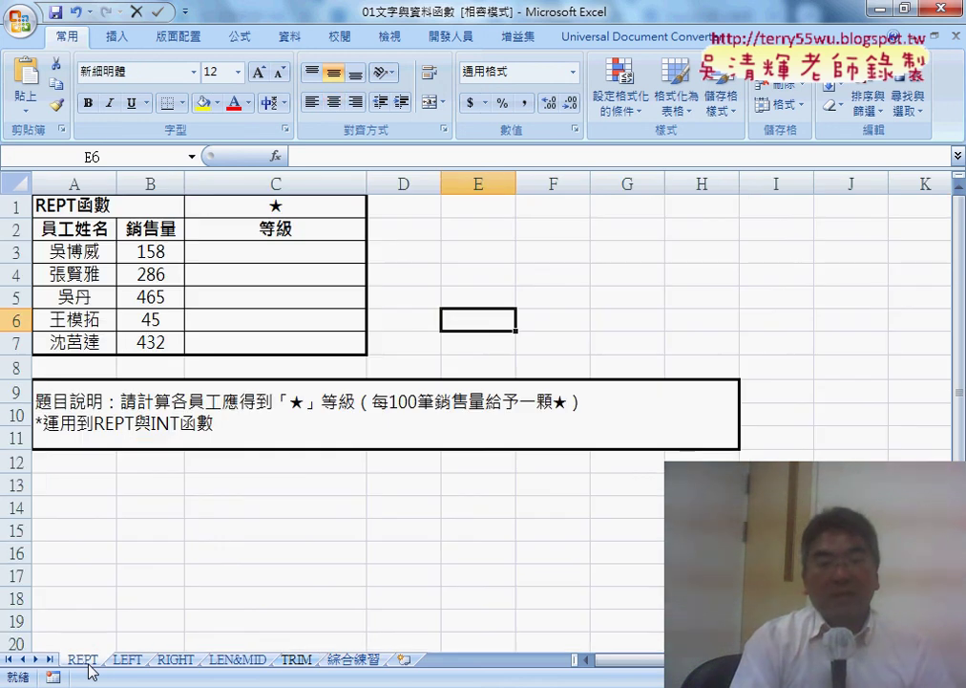
left_click(285, 254)
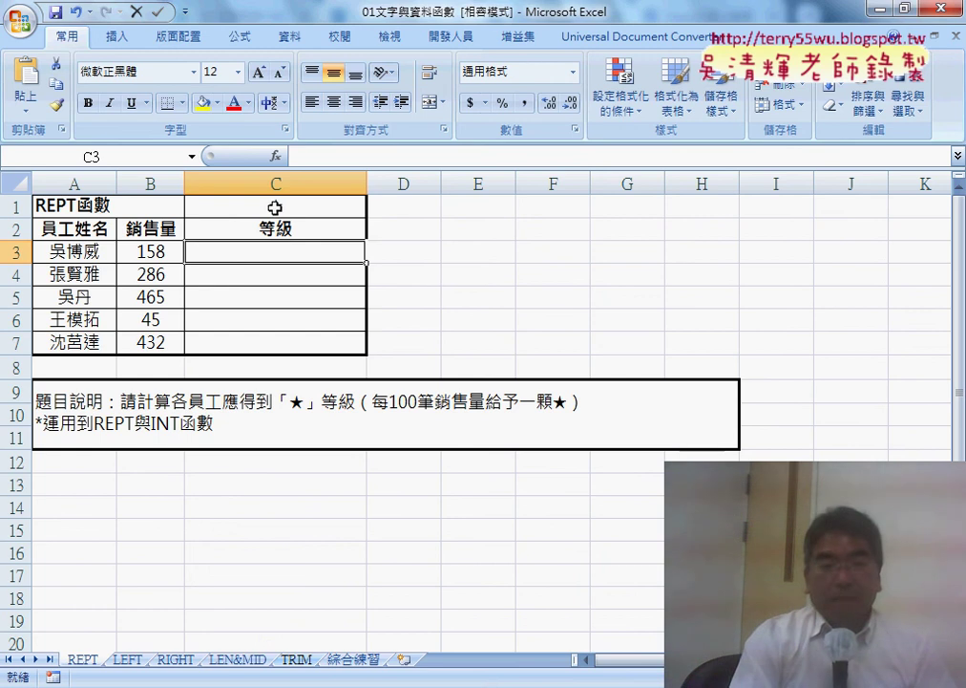
left_click(150, 252)
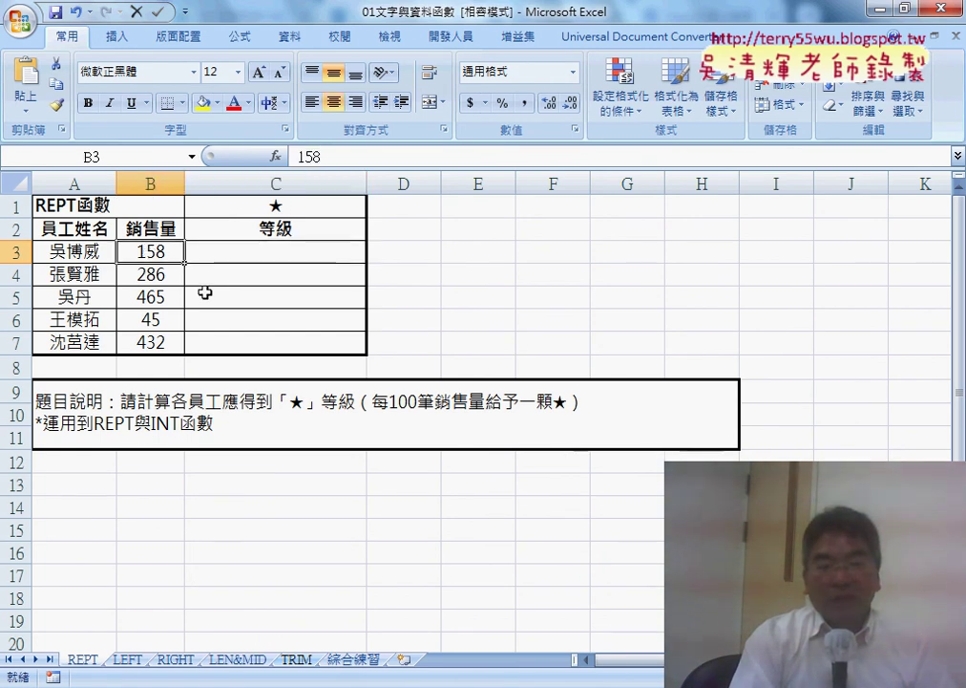
left_click(275, 248)
Choose REPT from the Text category in Insert Function and confirm it
left_click_drag(437, 282, 690, 159)
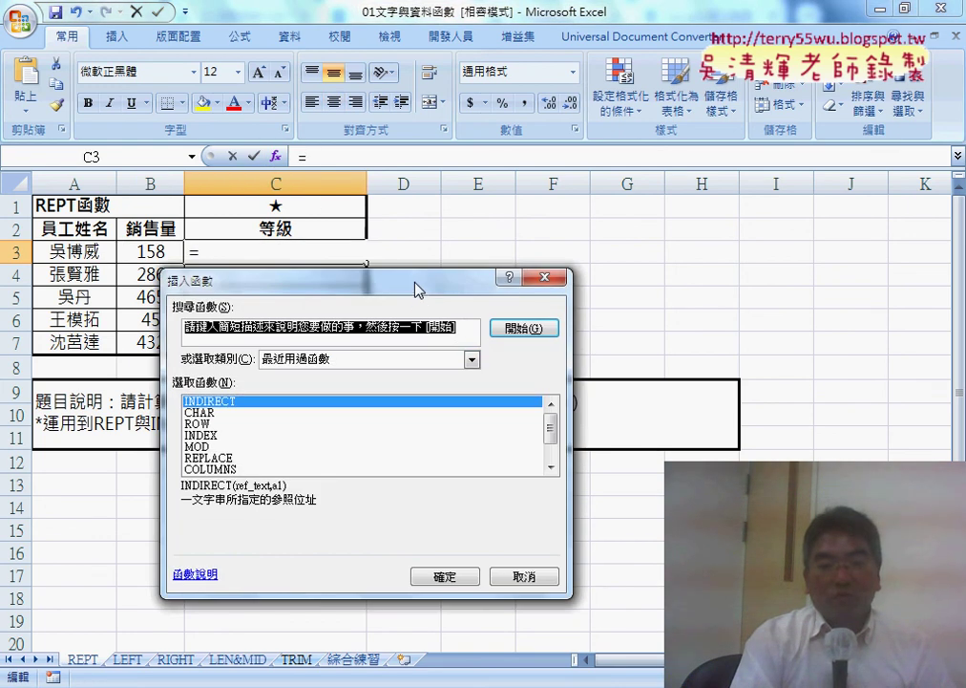
left_click(600, 238)
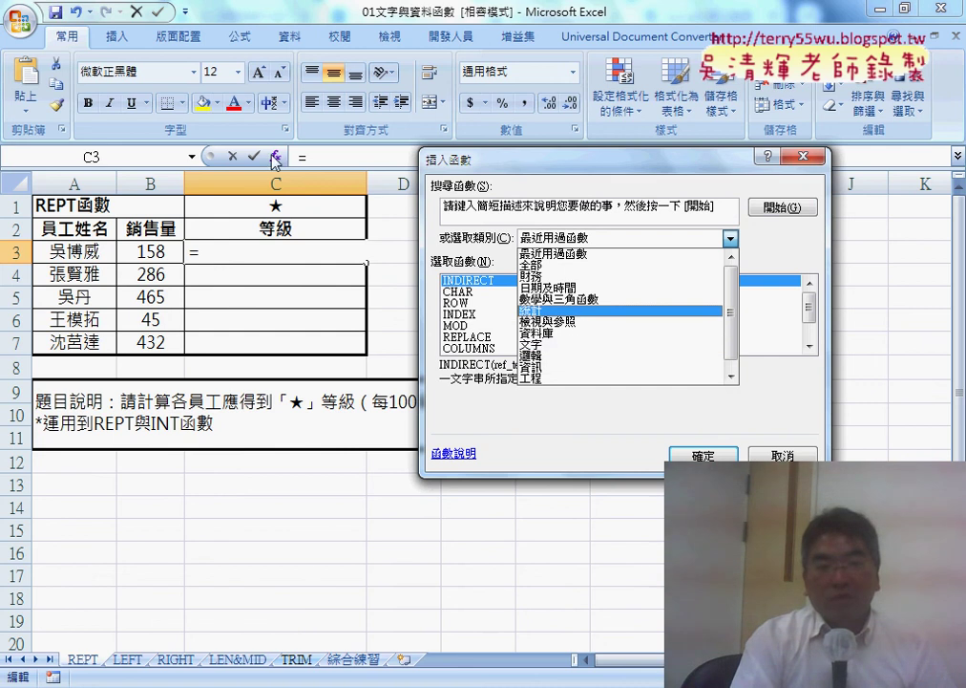
left_click(567, 345)
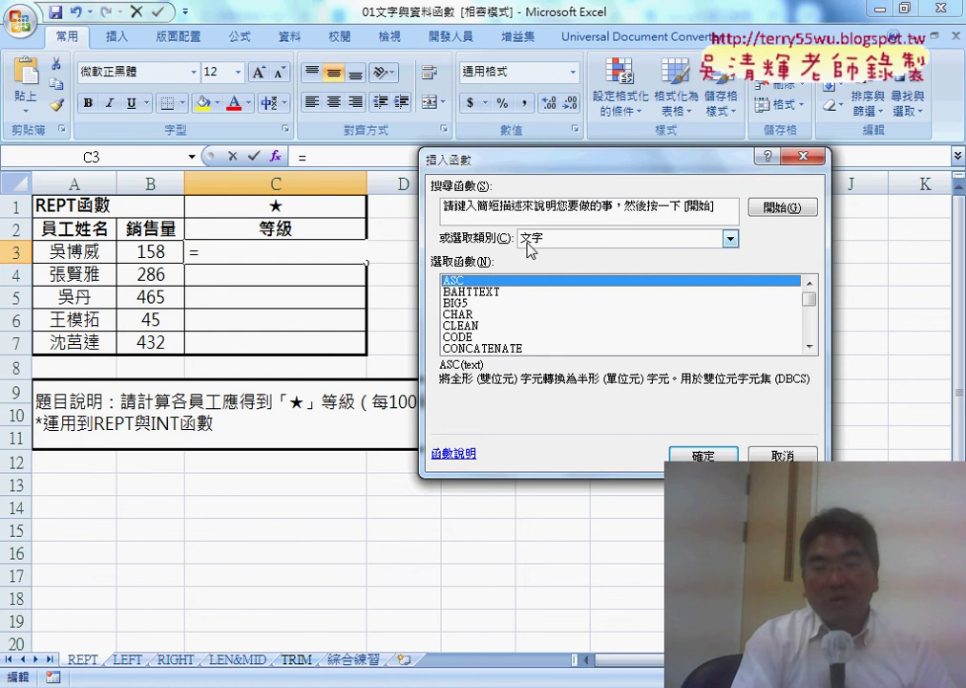
left_click(813, 322)
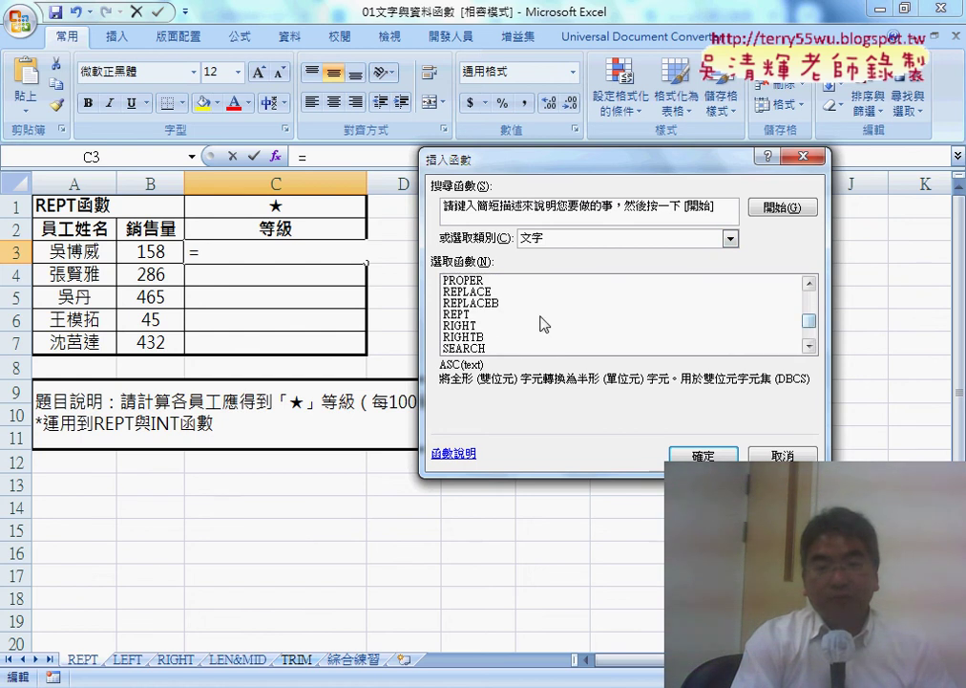
left_click(489, 316)
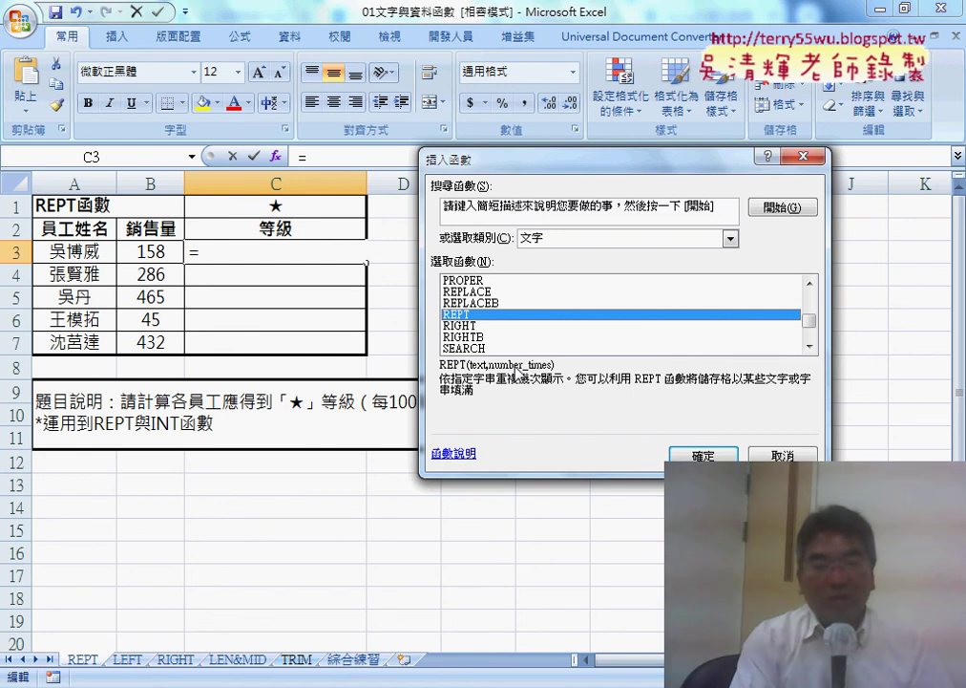
left_click(694, 453)
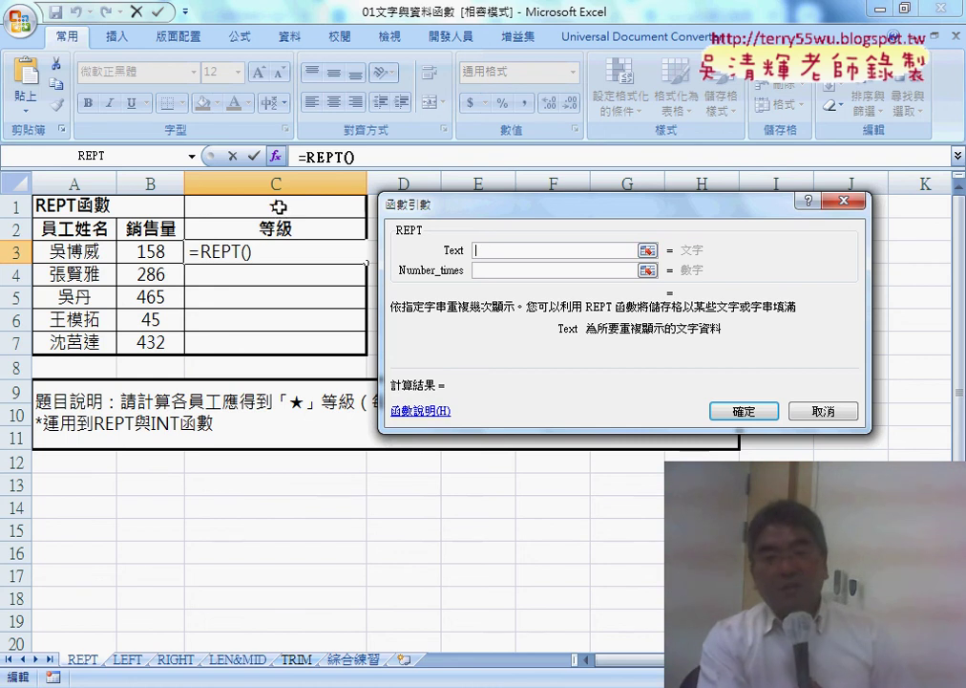
Set REPT's Text to C1 and Number_times to INT(B3/100), then enter the formula in C3
left_click(305, 205)
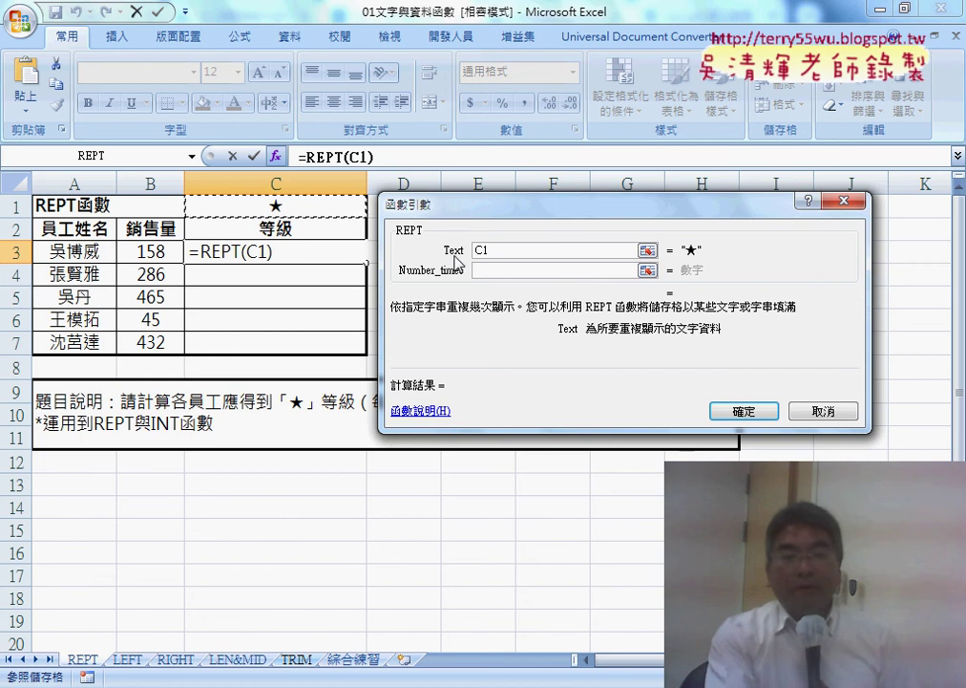
left_click(487, 272)
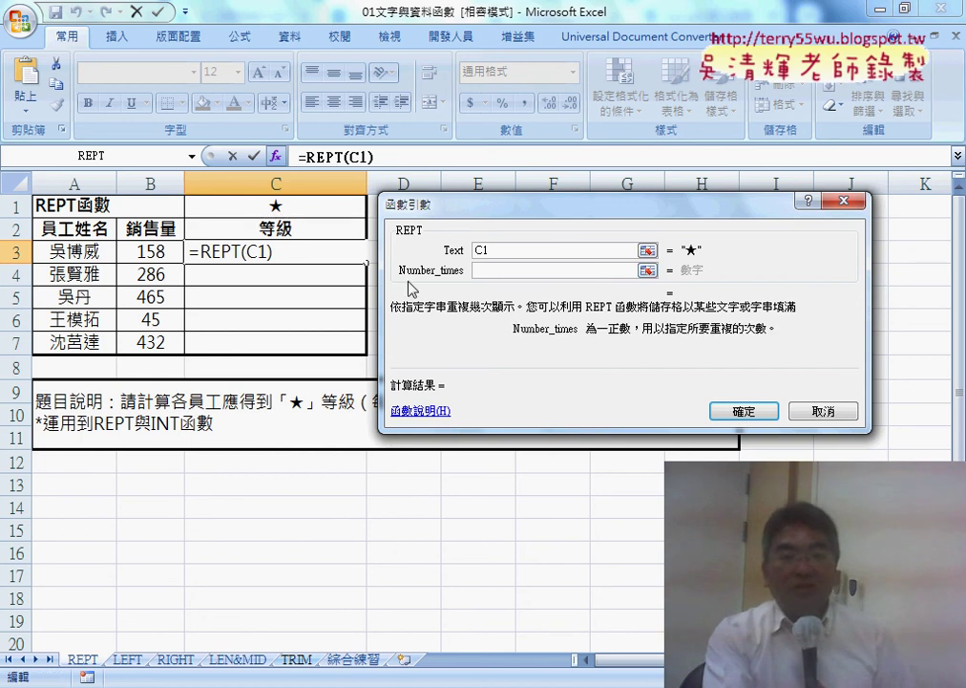
left_click(152, 252)
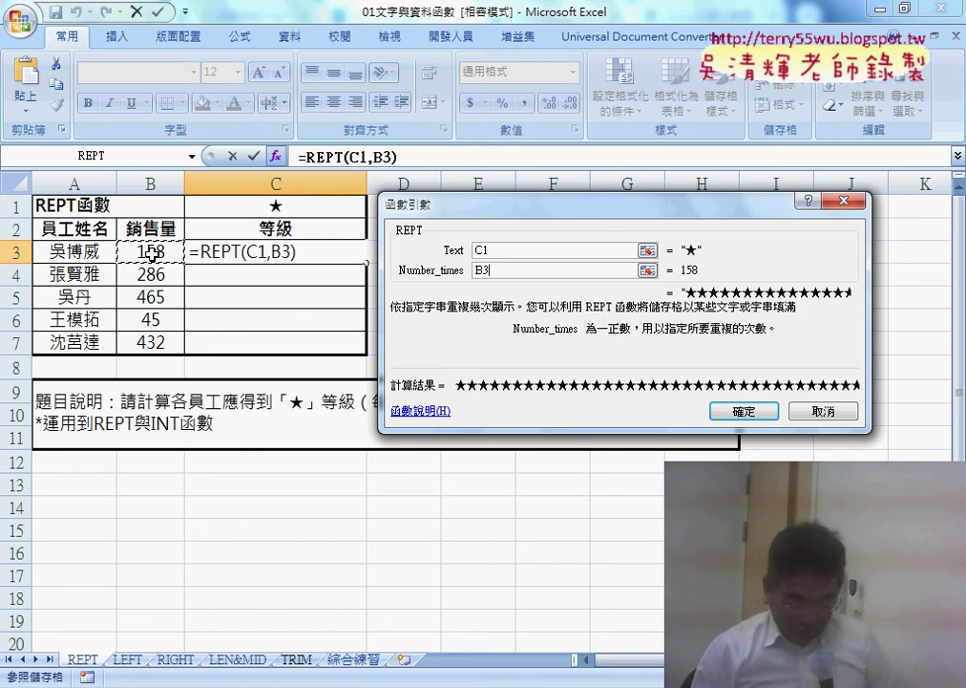
type("/1")
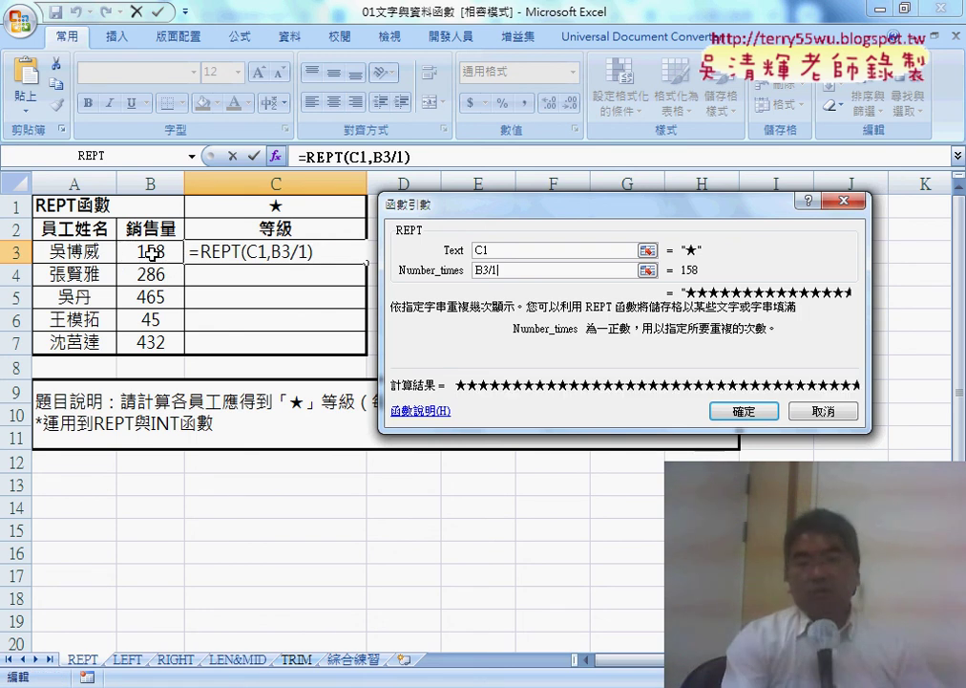
type("00")
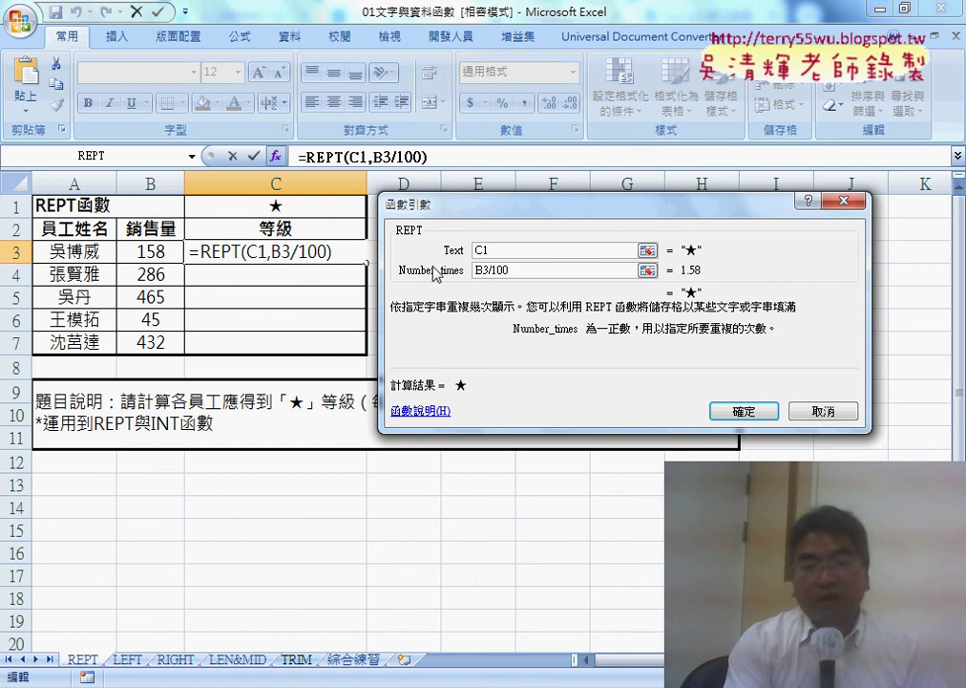
left_click_drag(527, 269, 368, 210)
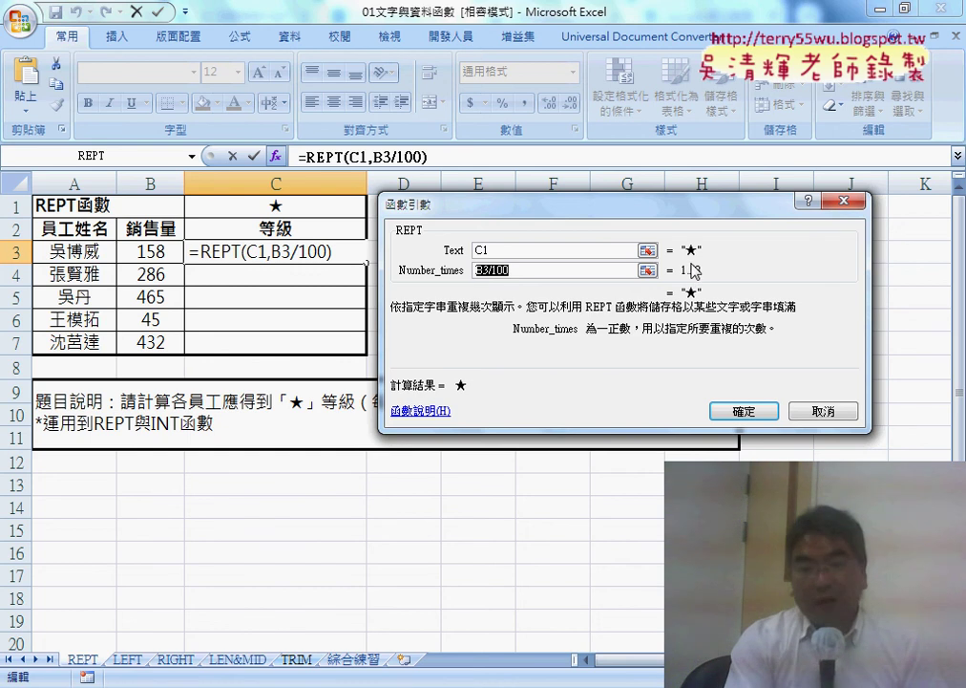
left_click(476, 270)
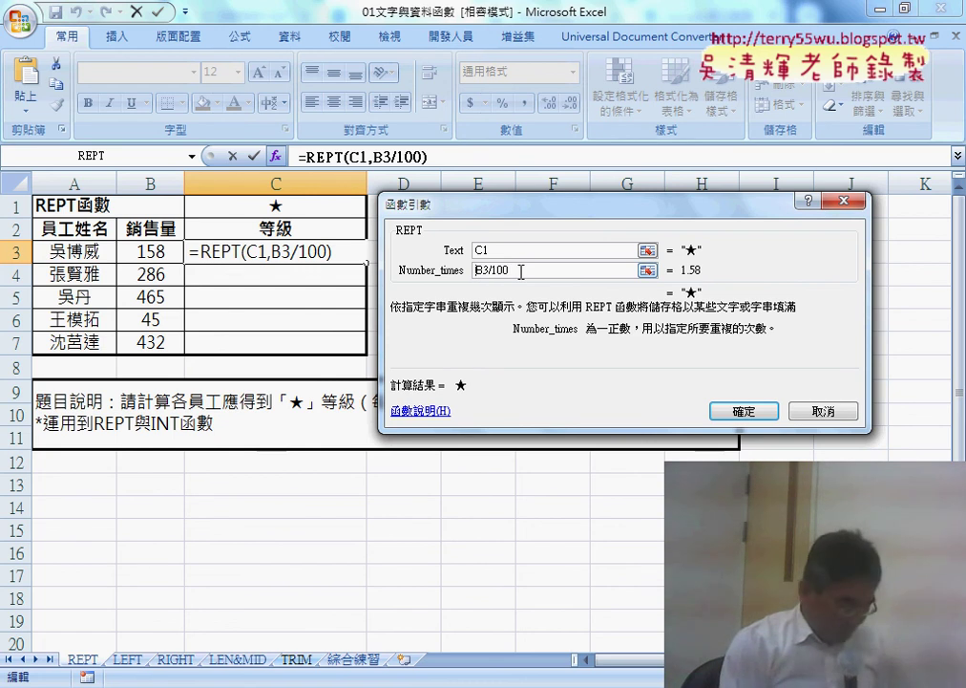
type("int")
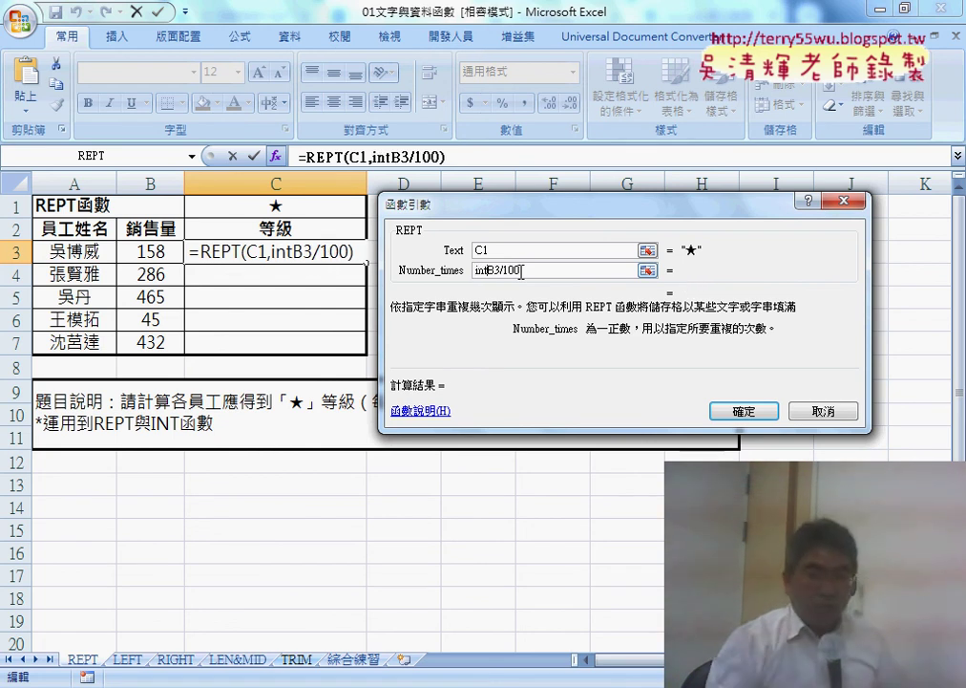
type("(")
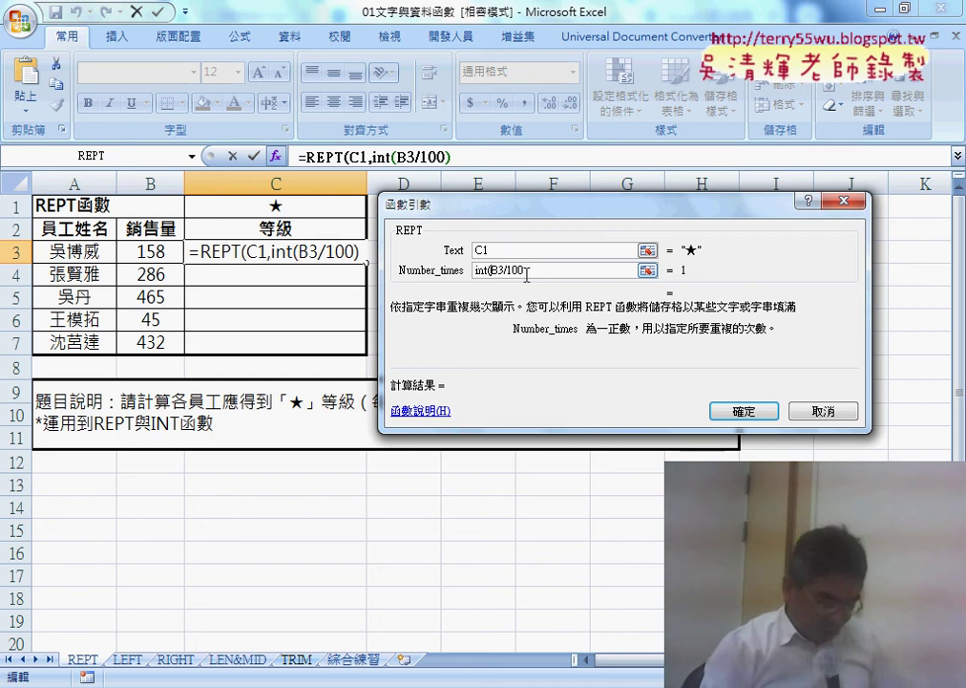
type(")")
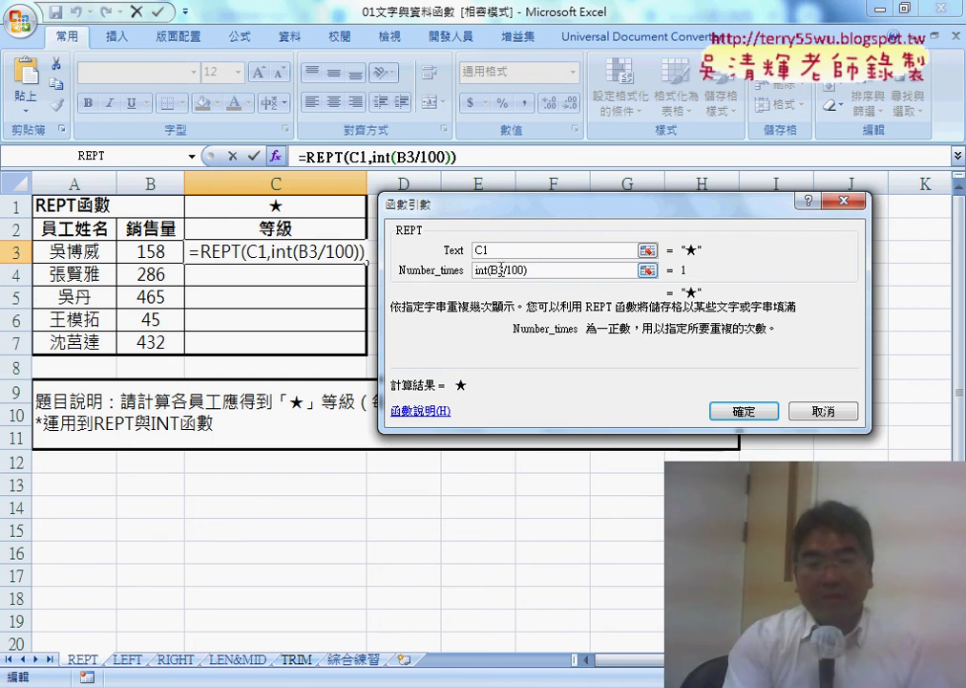
left_click_drag(491, 270, 511, 269)
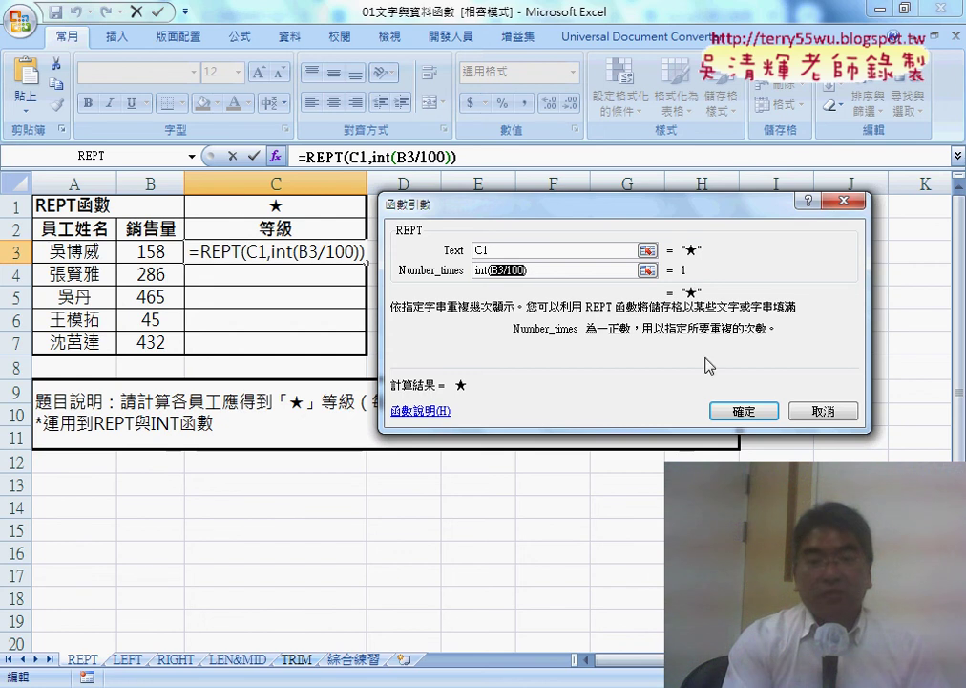
left_click(749, 416)
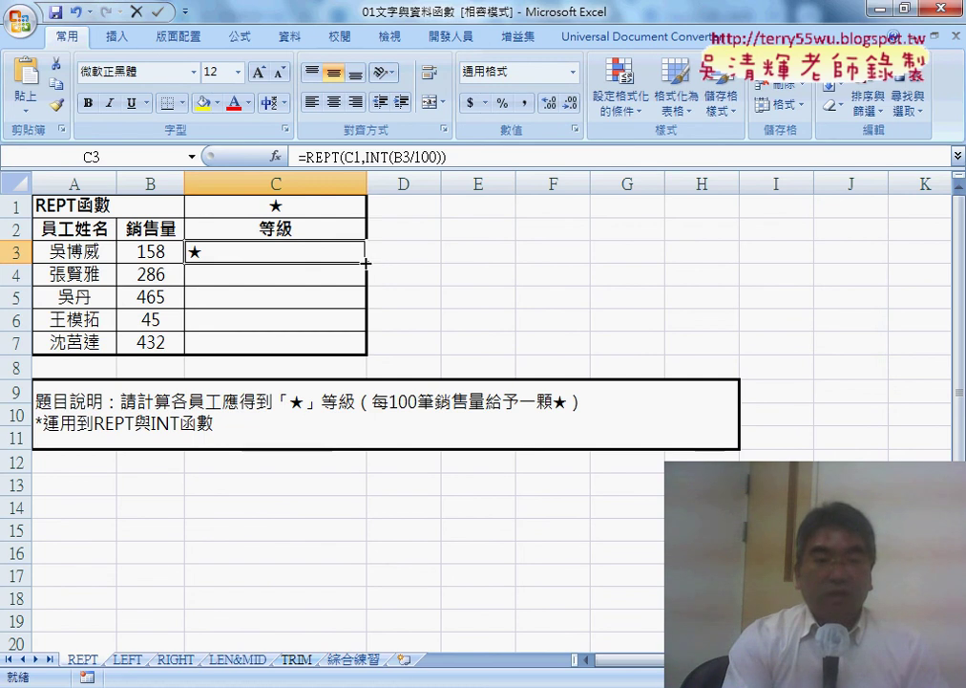
Fill C3's star formula down through C7, giving wrong results in C4:C7
left_click_drag(366, 262, 367, 349)
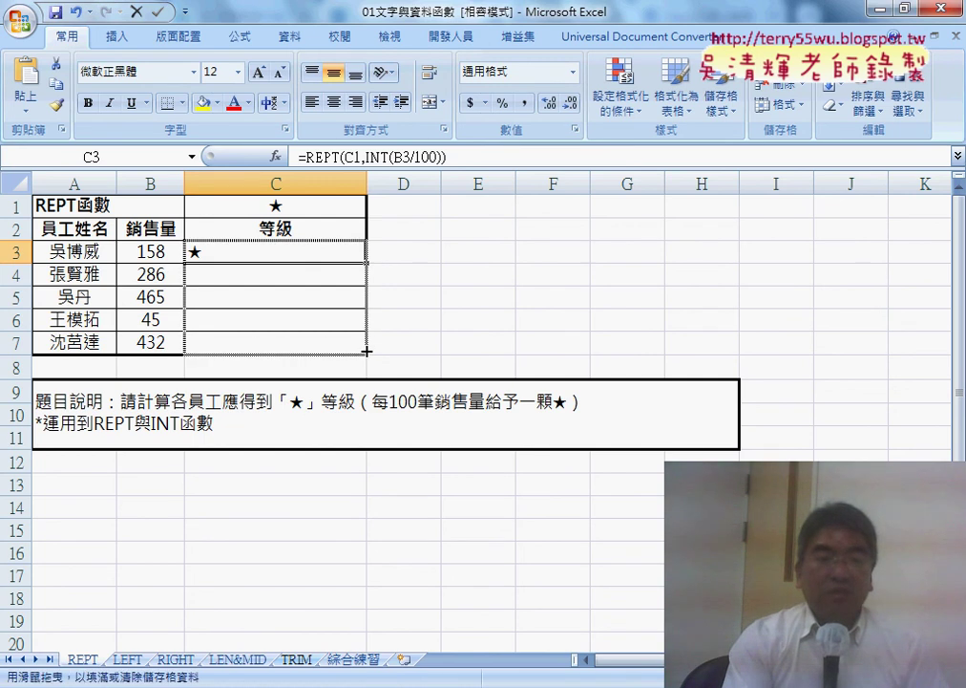
left_click_drag(367, 352, 367, 351)
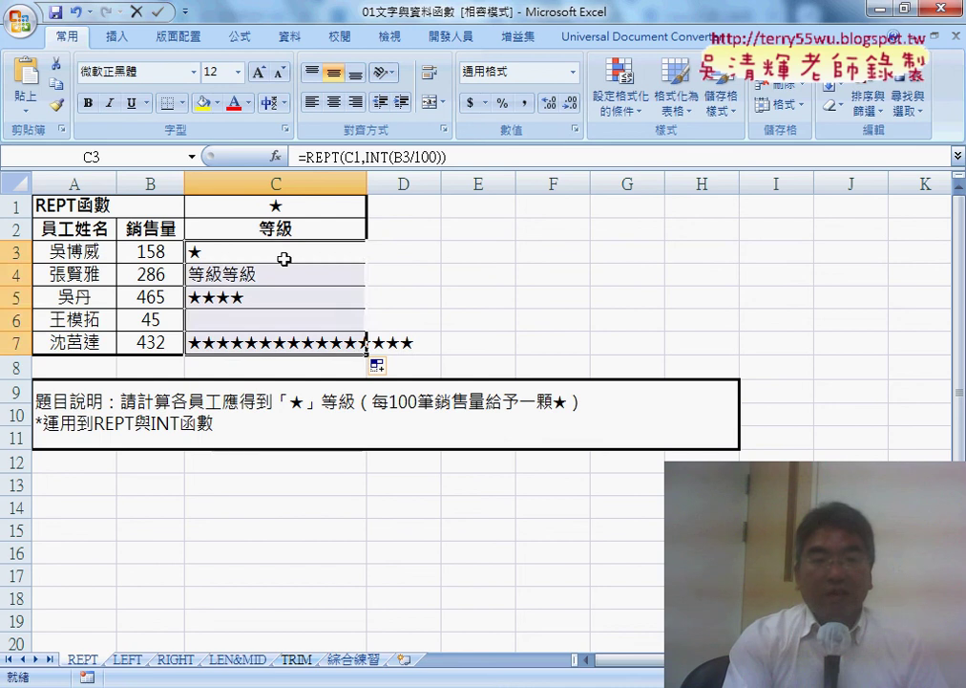
left_click(277, 249)
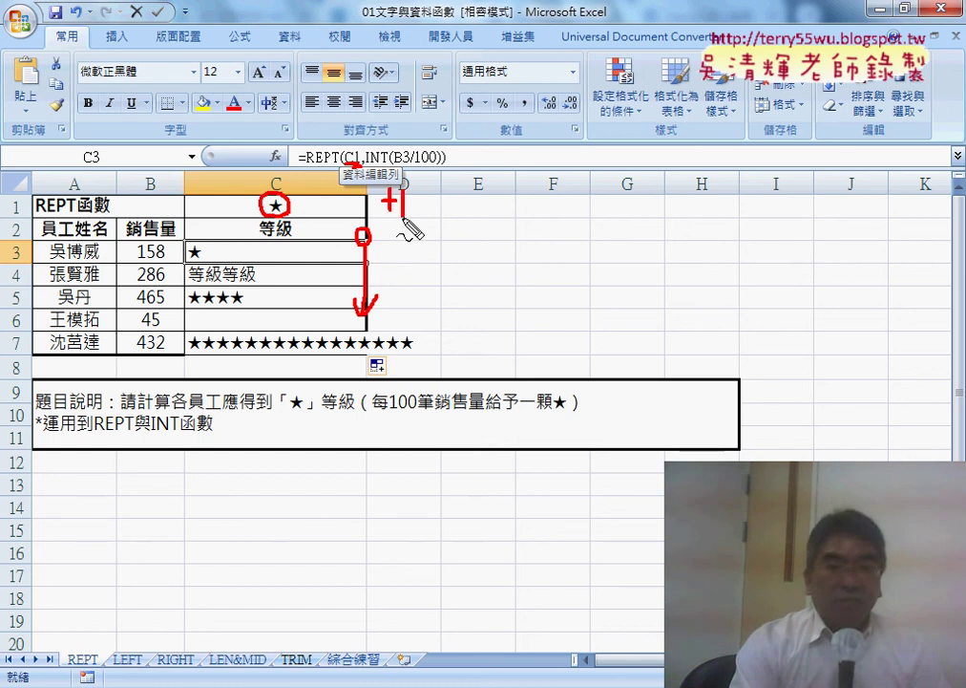
mouse_move(399, 256)
left_mouse_down()
mouse_move(490, 256)
mouse_move(460, 271)
left_mouse_up()
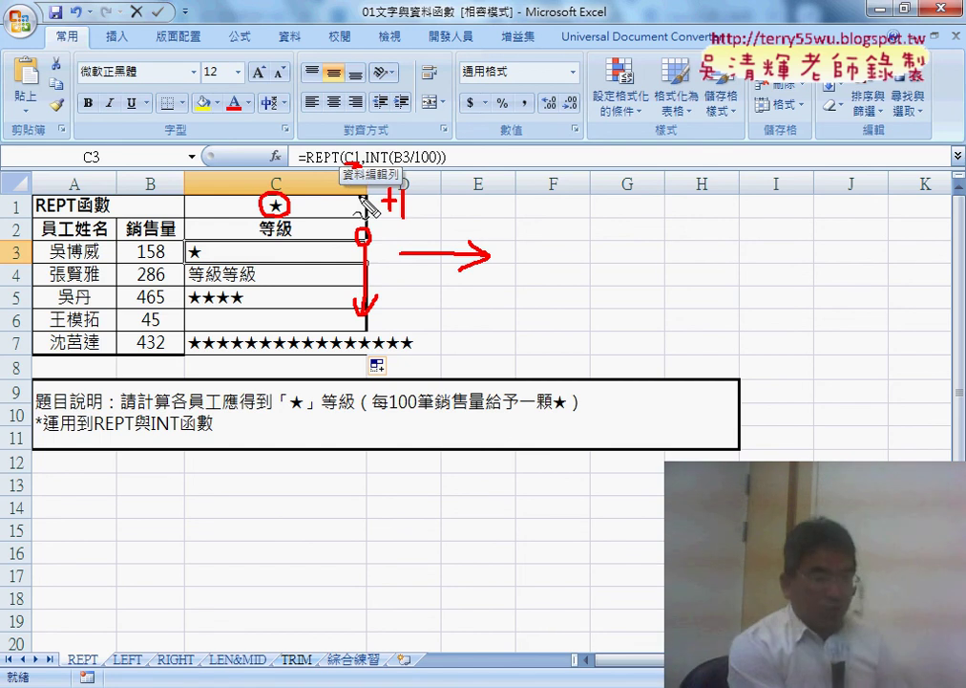
key("Escape")
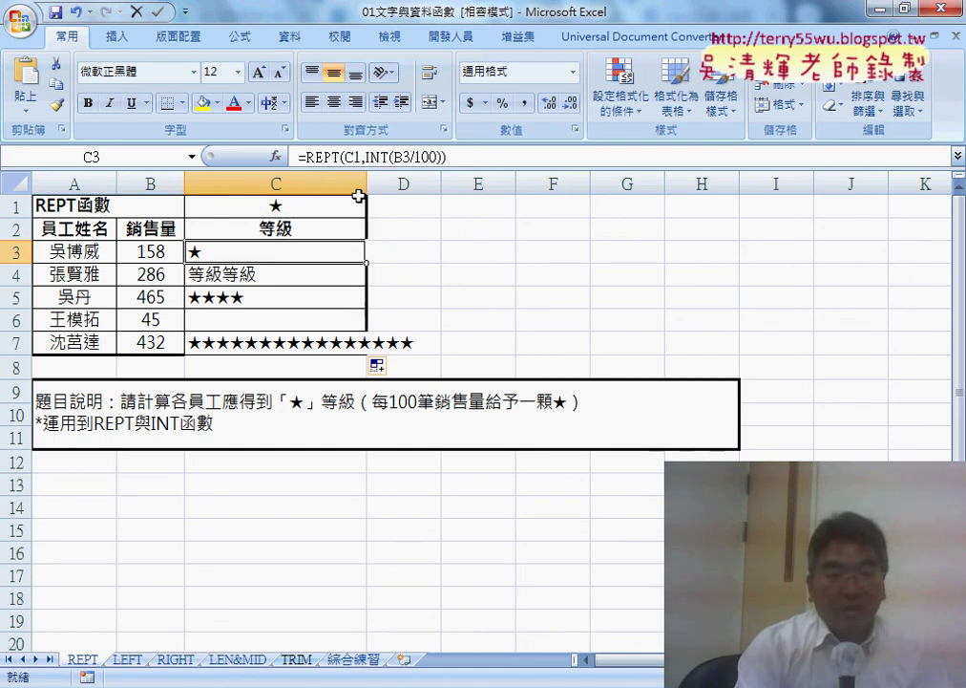
Change C3 to =REPT(C$1,INT(B3/100)) and fill it down through C7
left_click(321, 276)
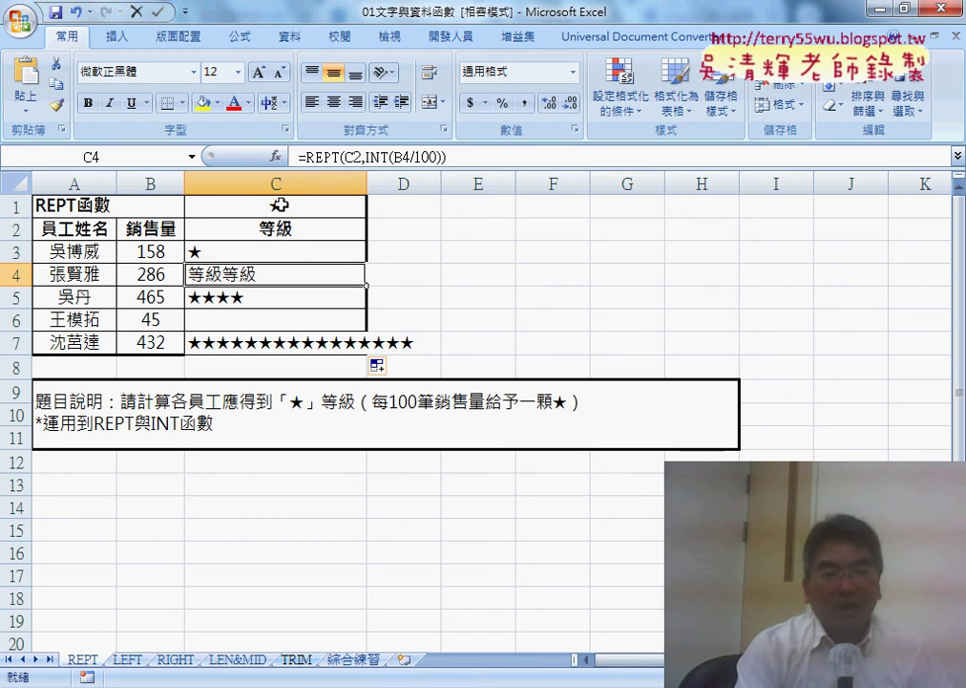
left_click(266, 251)
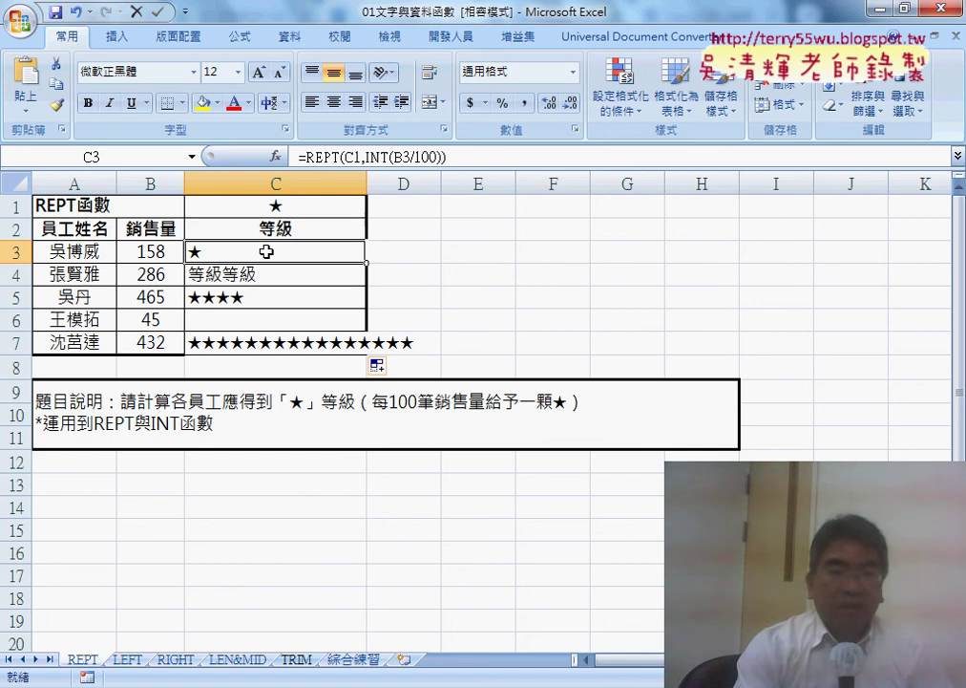
left_click(324, 156)
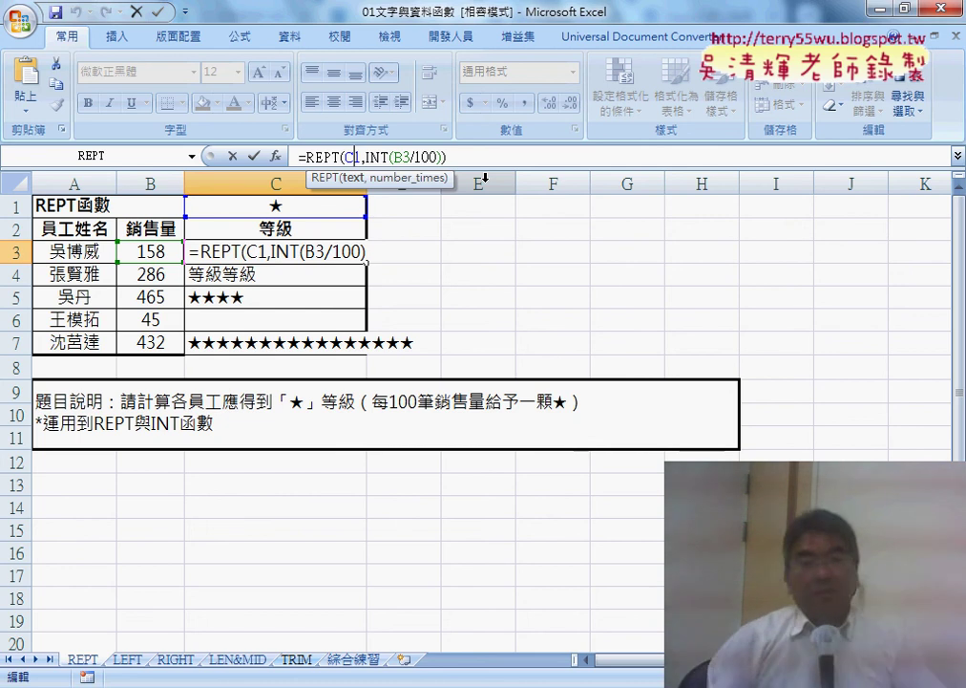
type("$")
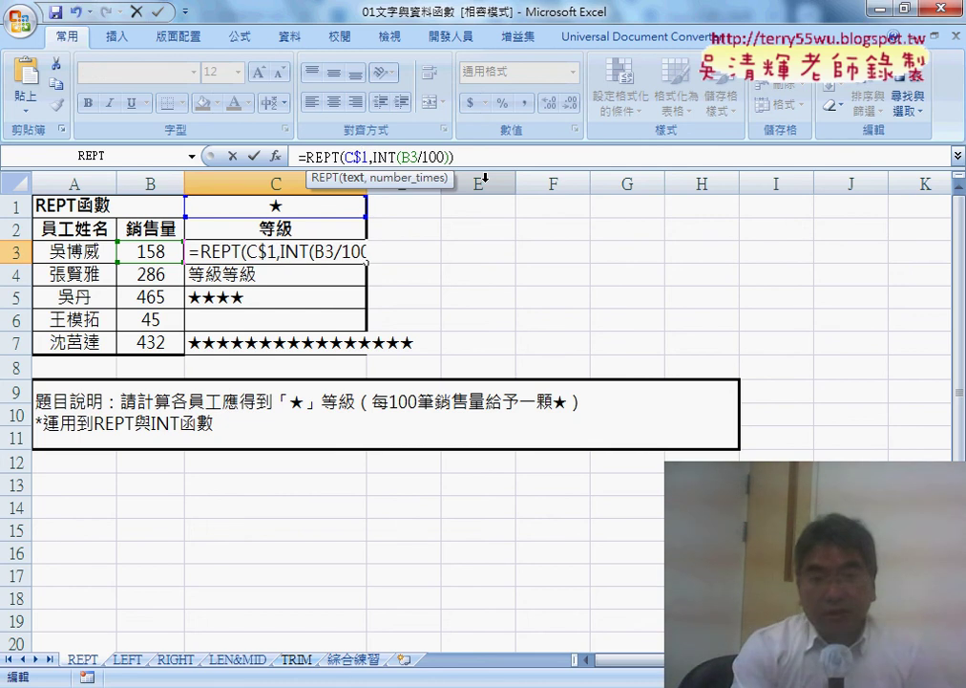
left_click_drag(354, 157, 368, 157)
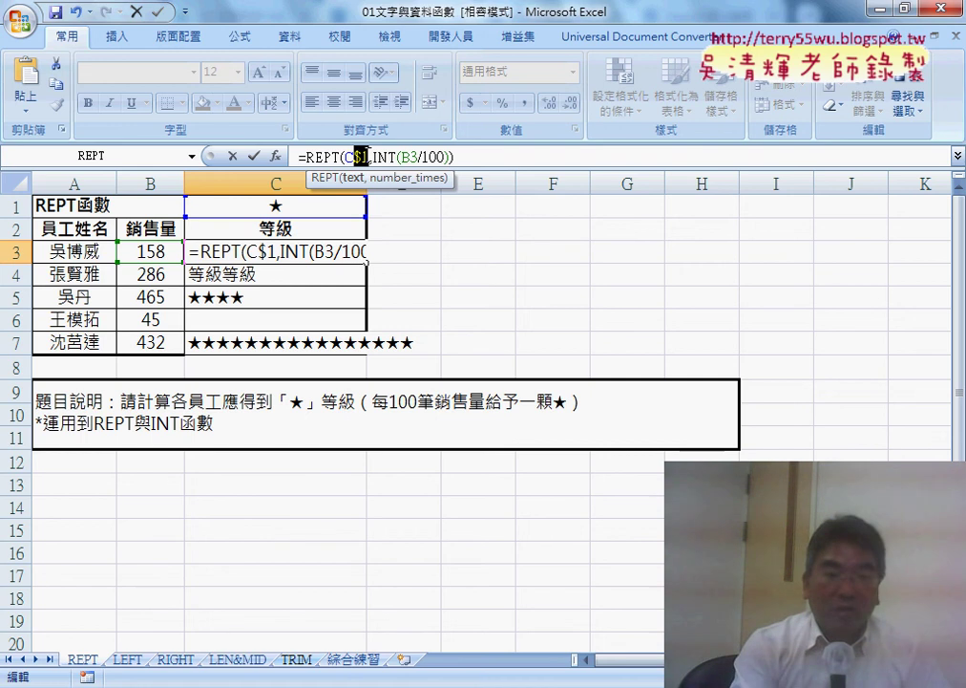
left_click(253, 156)
left_click_drag(366, 262, 367, 352)
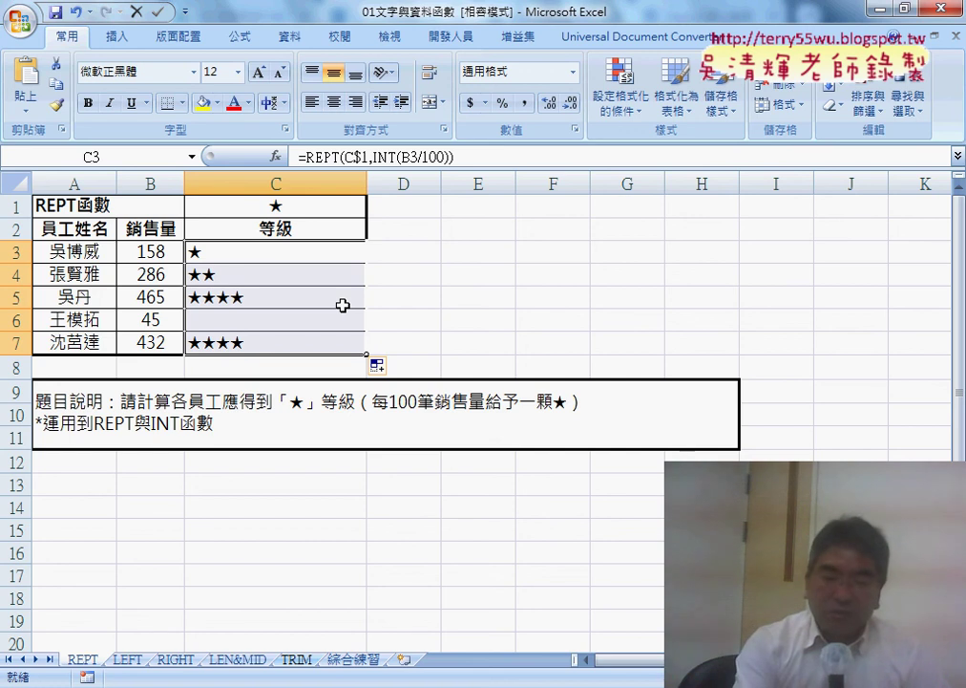
Go to the LEN&MID sheet after glancing at the 綜合練習 and REPT sheets
left_click(355, 659)
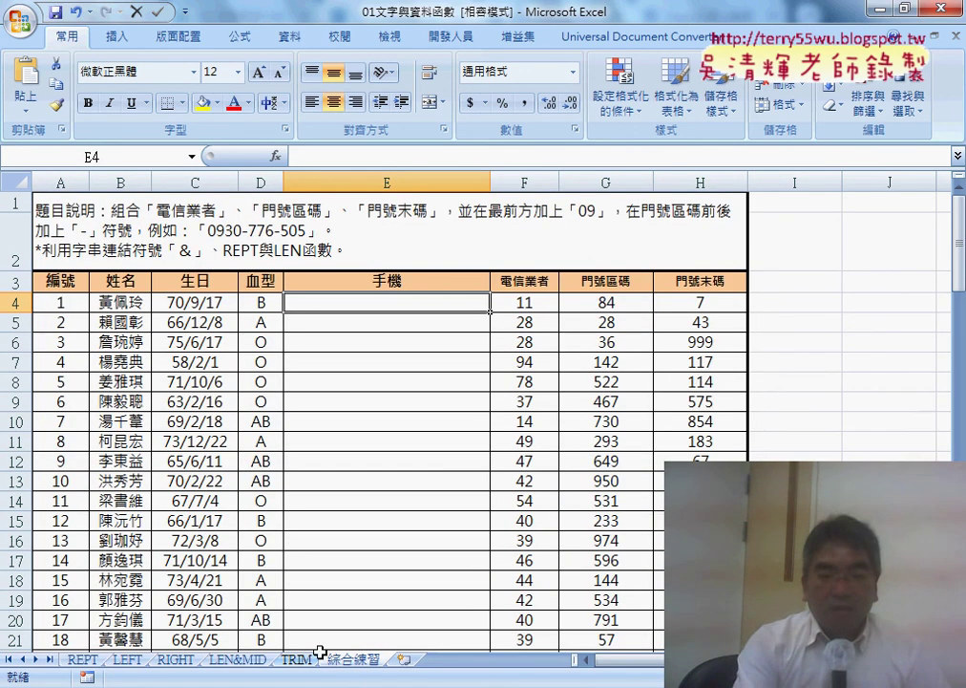
left_click(86, 660)
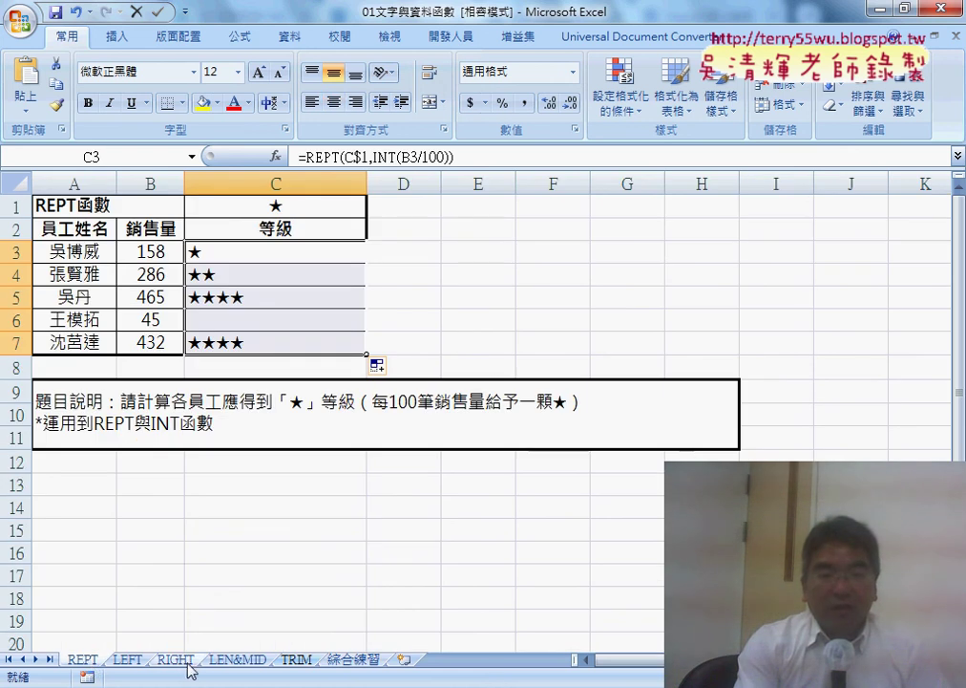
left_click(237, 660)
scroll(376, 510, "up", 3)
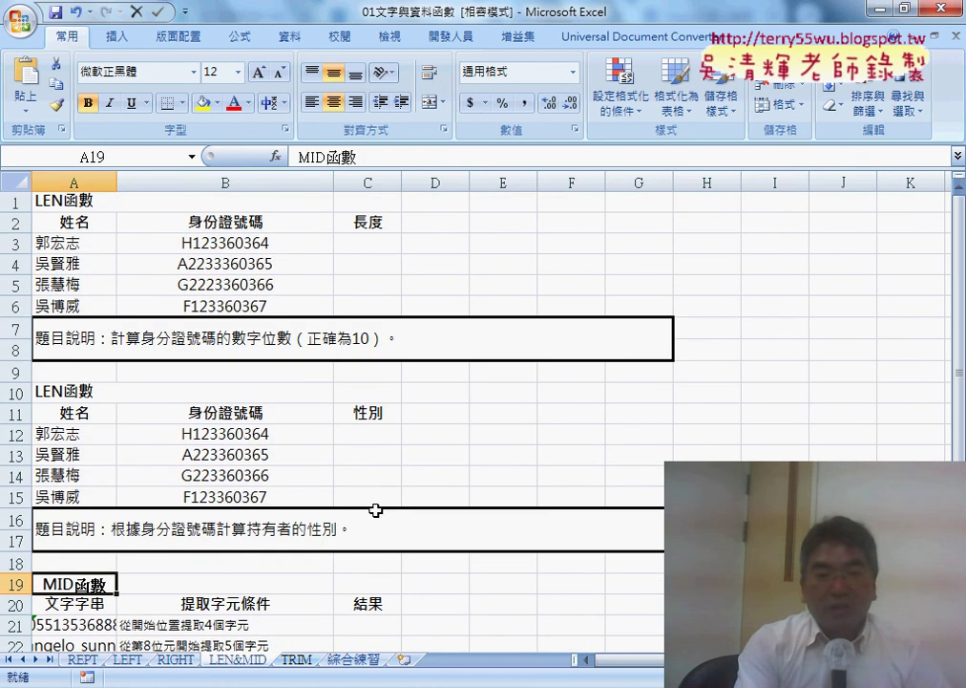
Enter =LEN(B3) in C3 and fill down to C6, showing lengths 10, 11, 11, 10
left_click(363, 246)
left_click(276, 156)
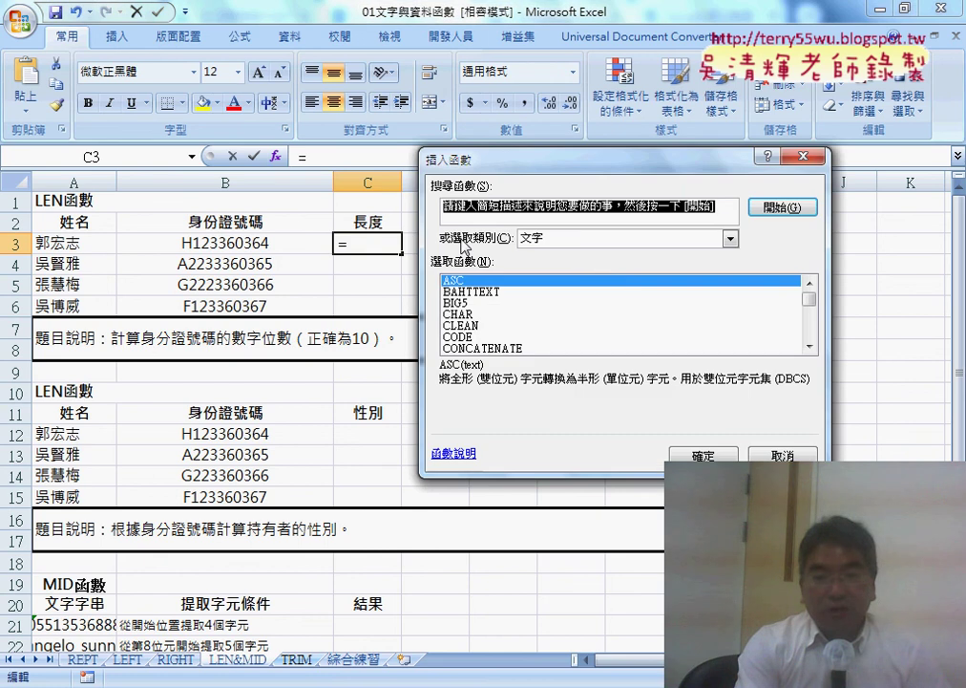
left_click_drag(810, 300, 813, 317)
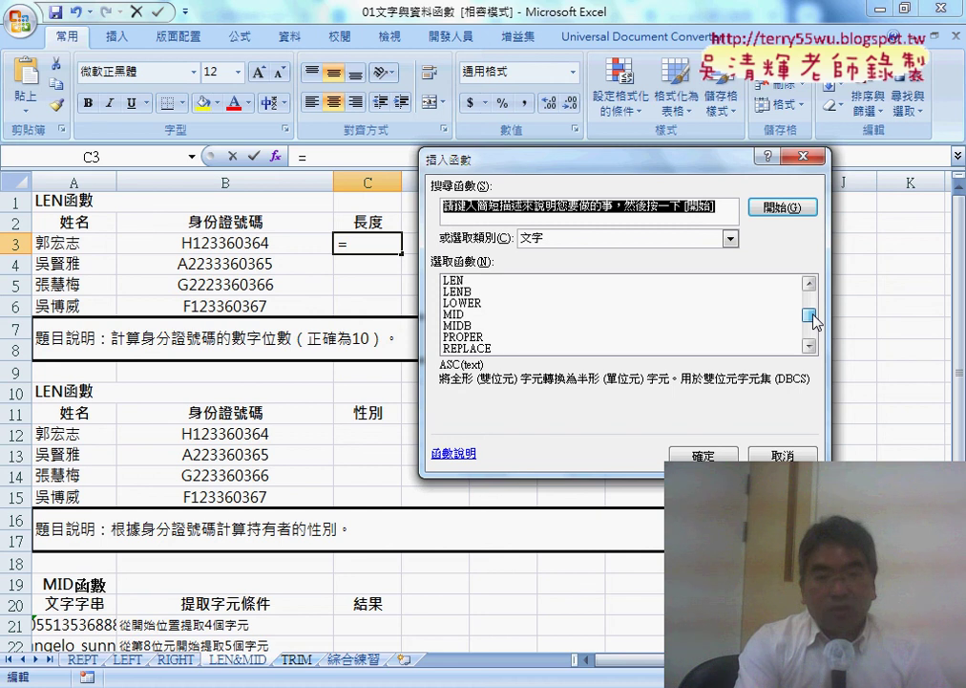
left_click(468, 280)
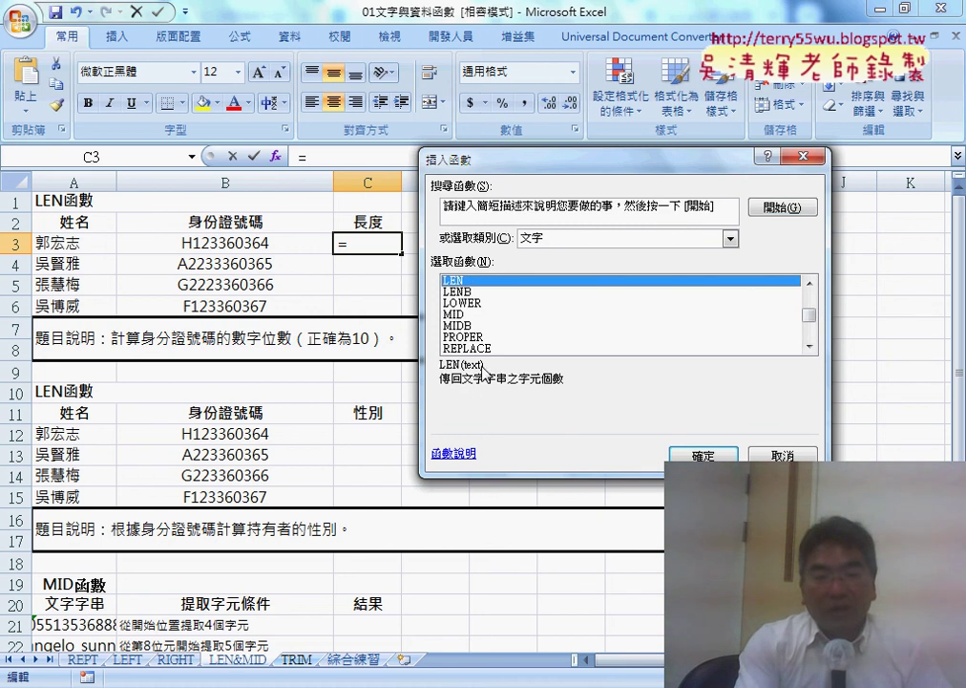
left_click(680, 454)
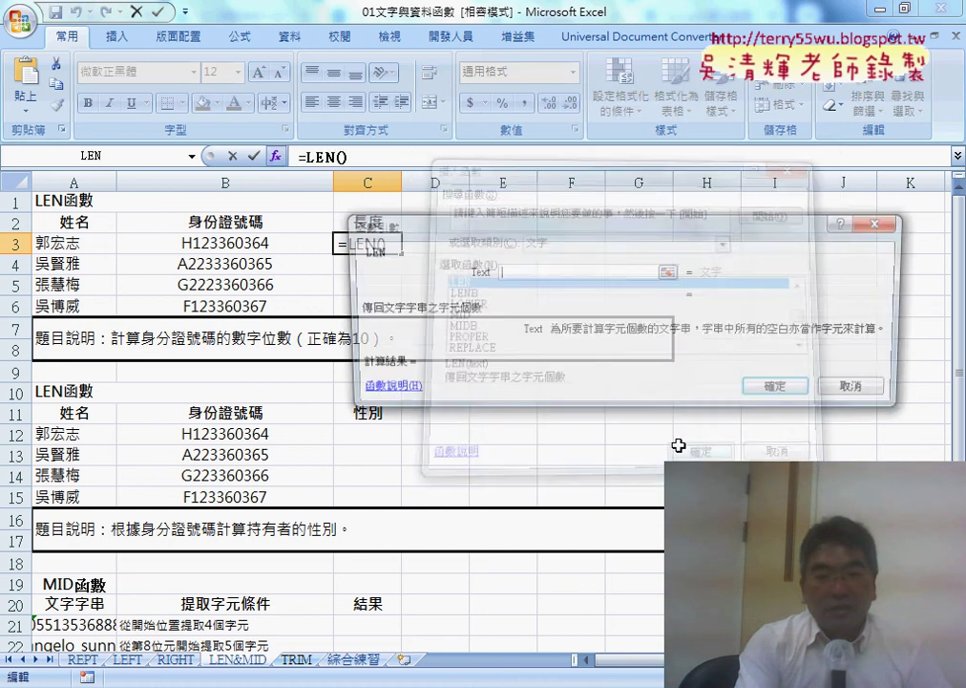
left_click(274, 242)
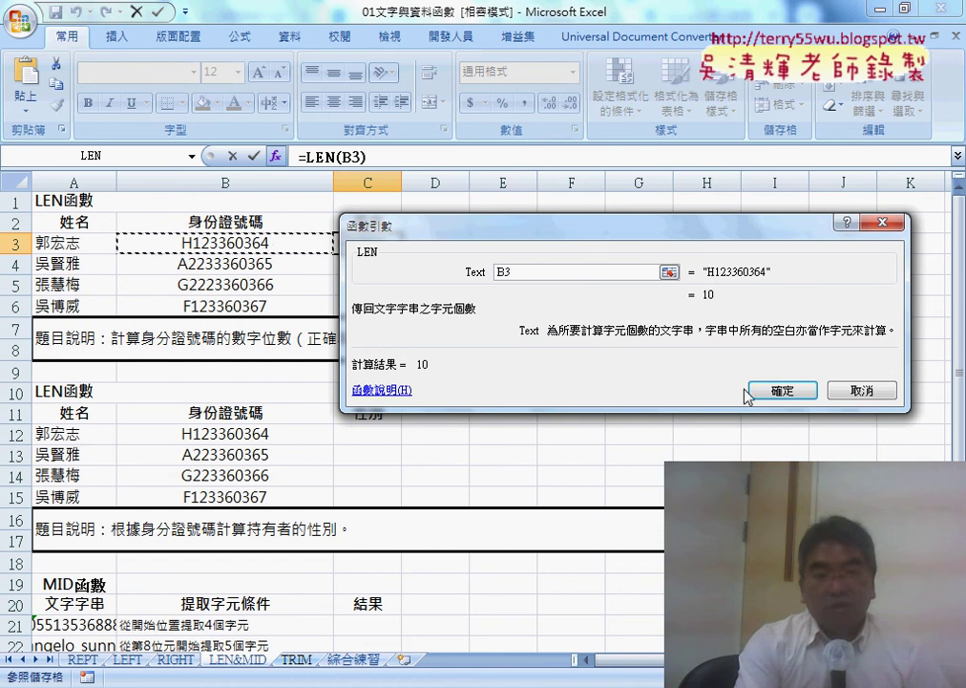
left_click_drag(405, 232, 528, 227)
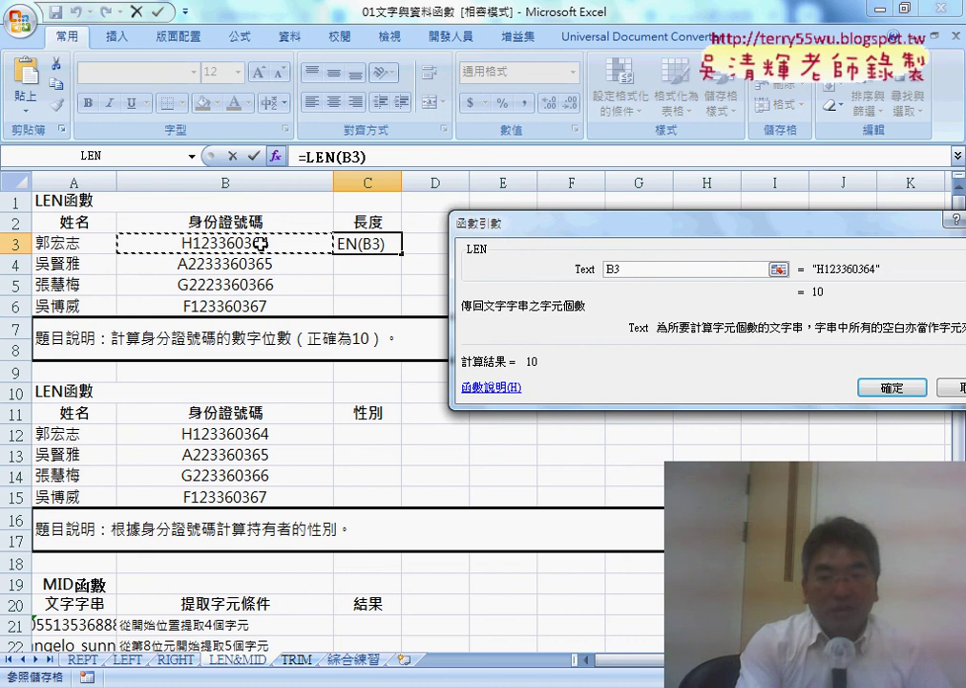
left_click(891, 386)
left_click_drag(399, 253, 391, 308)
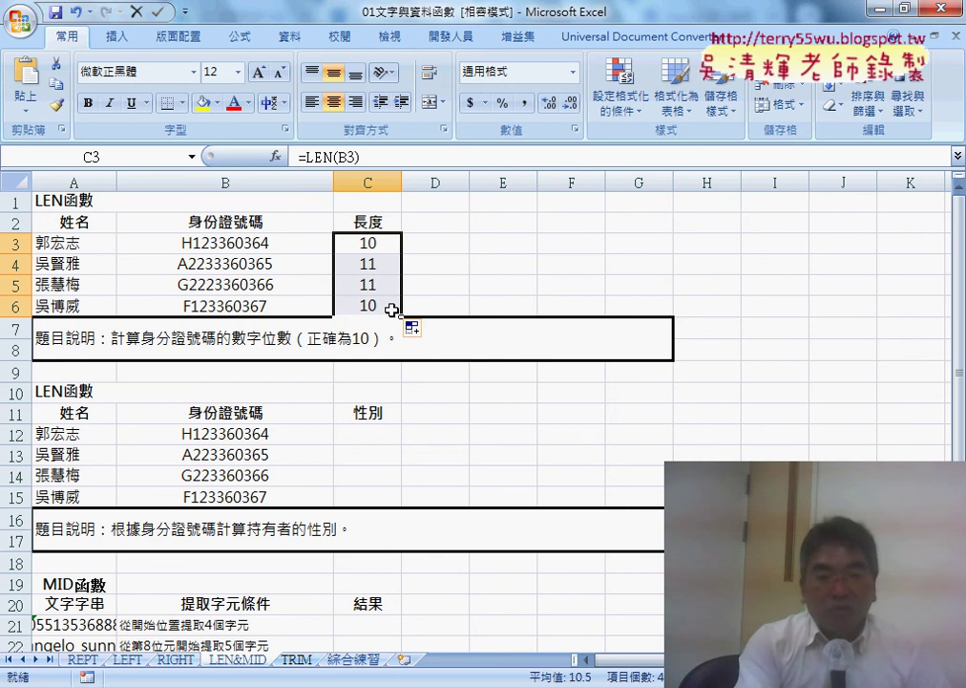
left_click(432, 246)
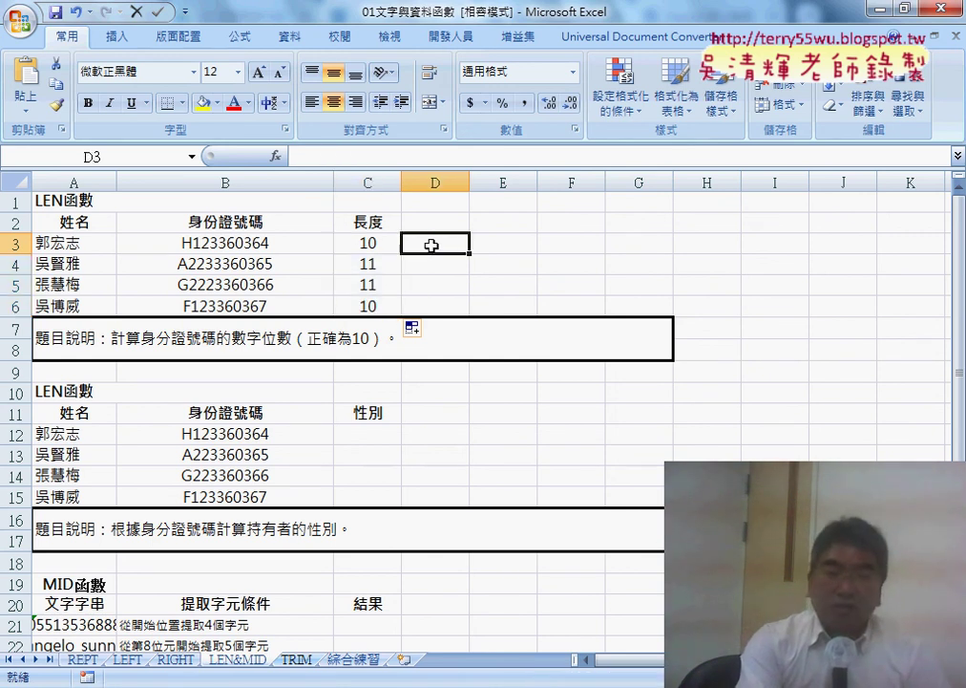
left_click(291, 243)
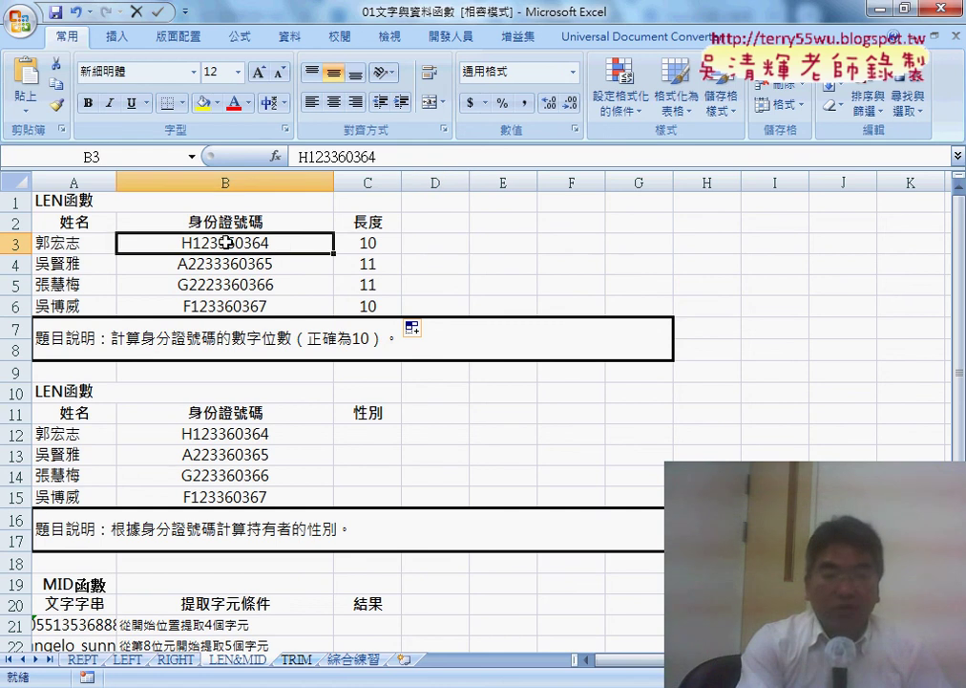
left_click(376, 242)
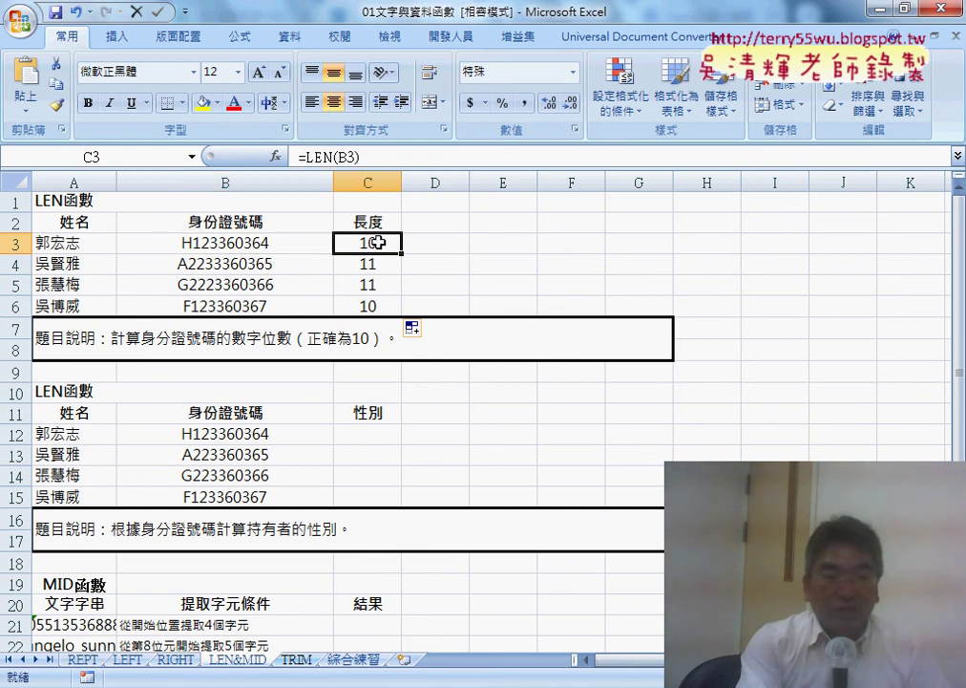
left_click(369, 243)
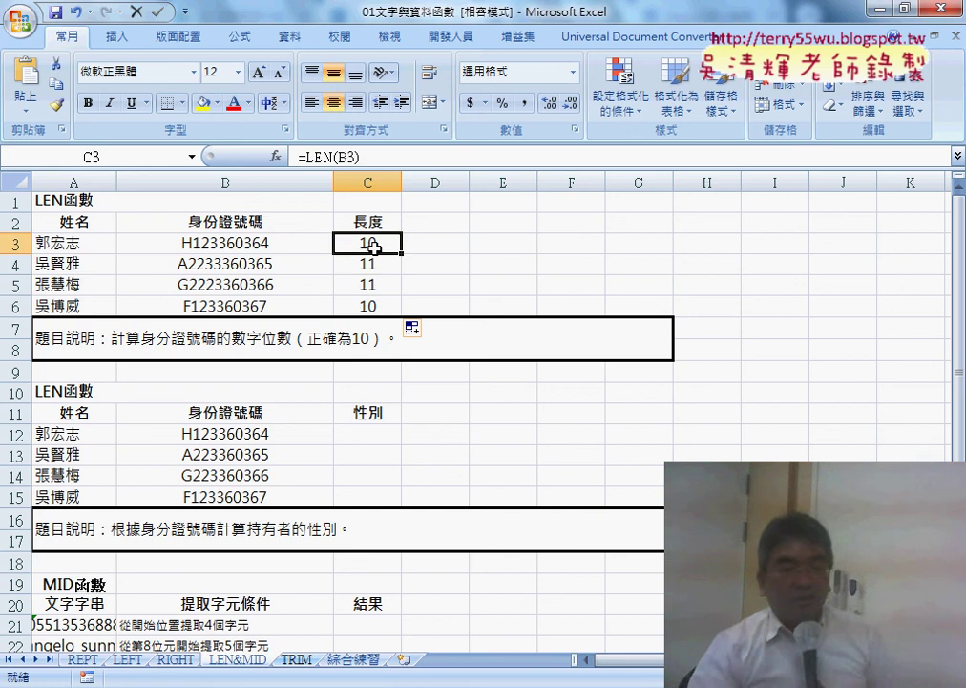
left_click(437, 242)
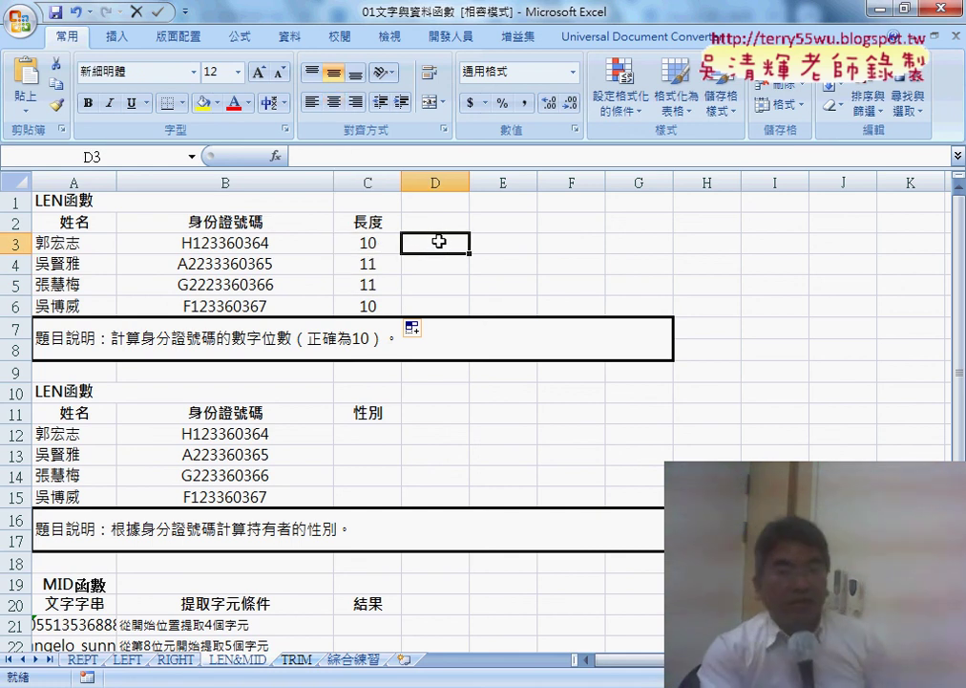
left_click(431, 222)
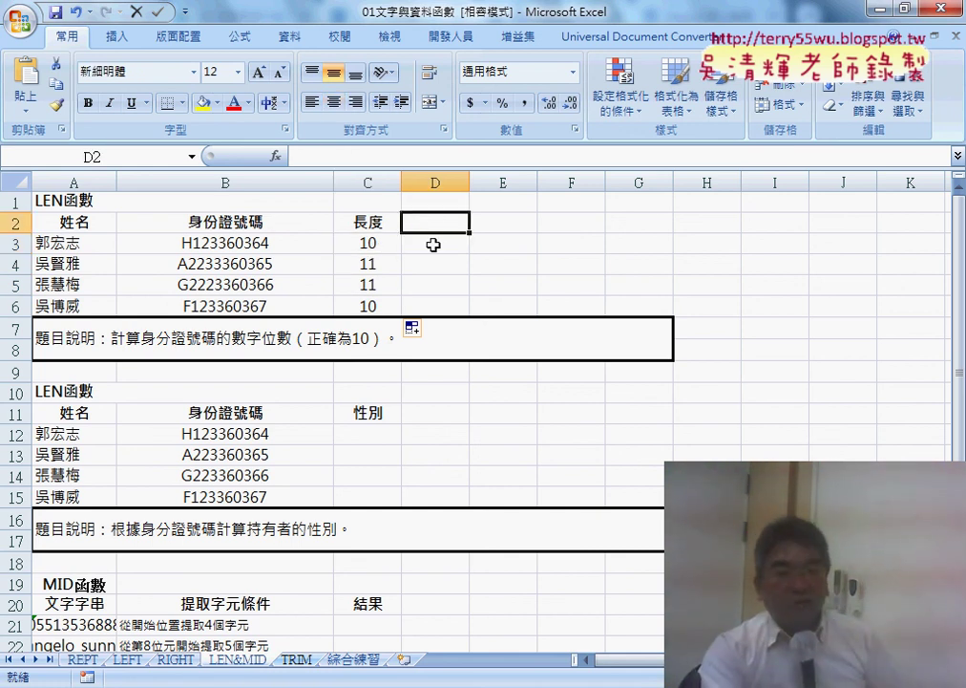
left_click(444, 244)
Insert the IF function from the Logical category into D3
left_click(275, 156)
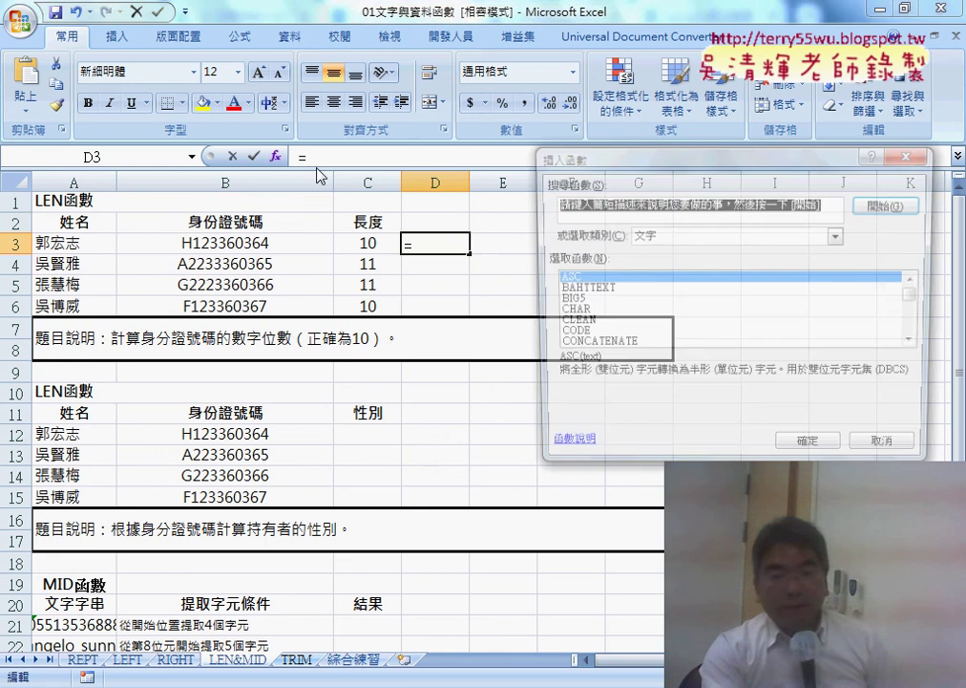
left_click(839, 235)
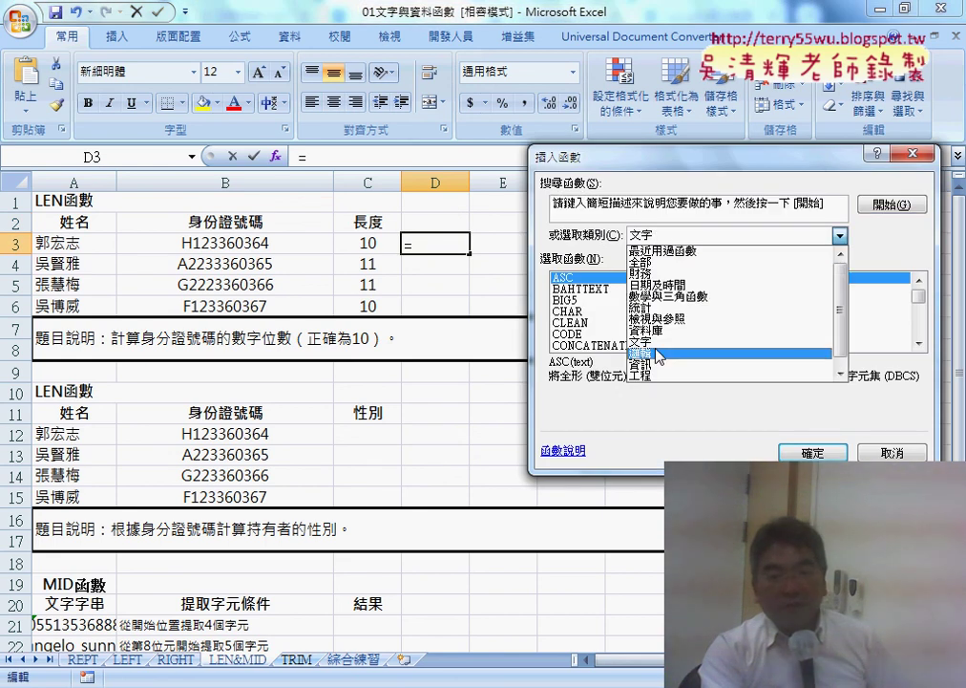
left_click(659, 353)
double_click(564, 302)
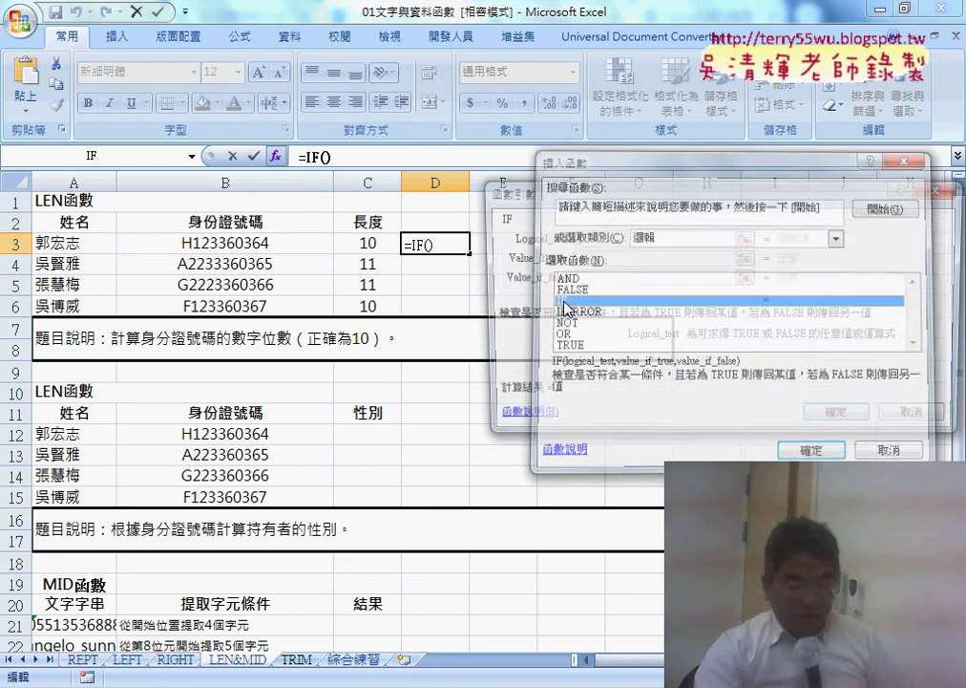
Build =IF(C3=10,"Y","N") in D3 and fill it down to D6, giving Y, N, N, Y
left_click(381, 241)
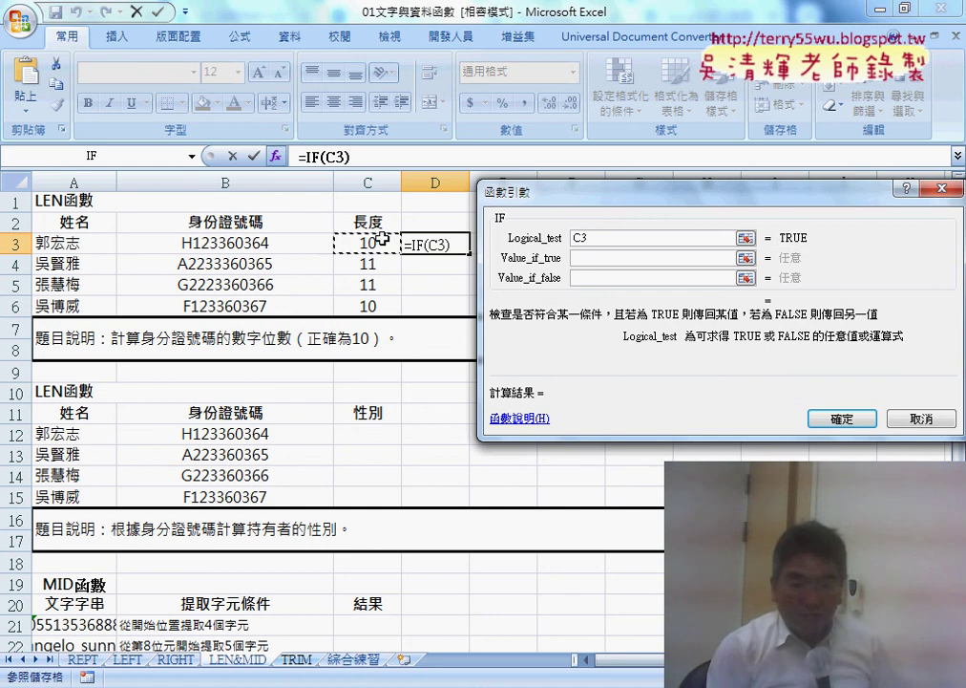
type("=")
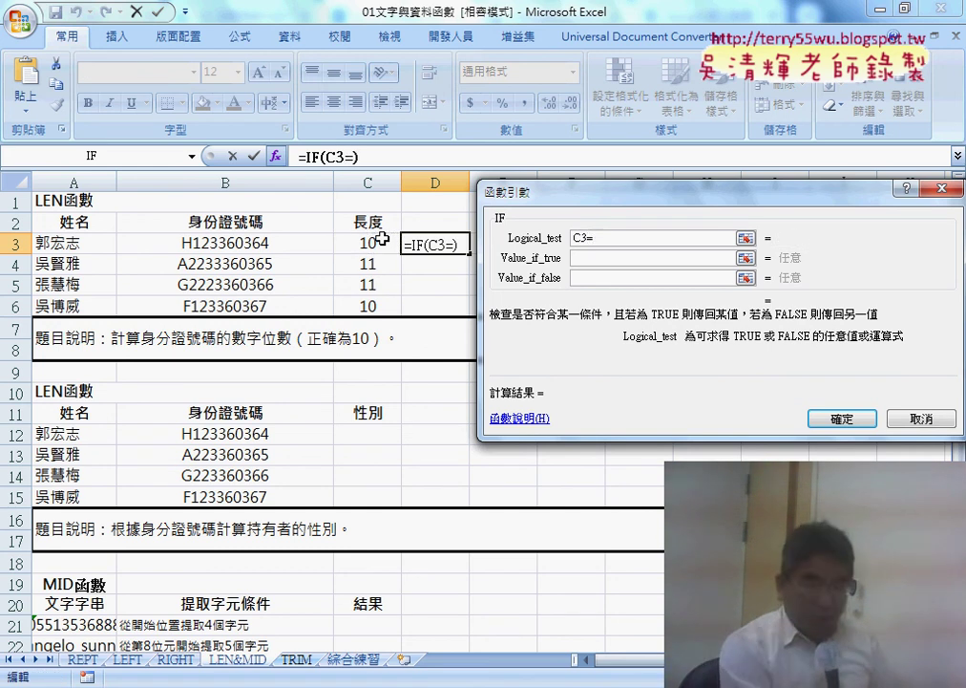
type("10")
key("Tab")
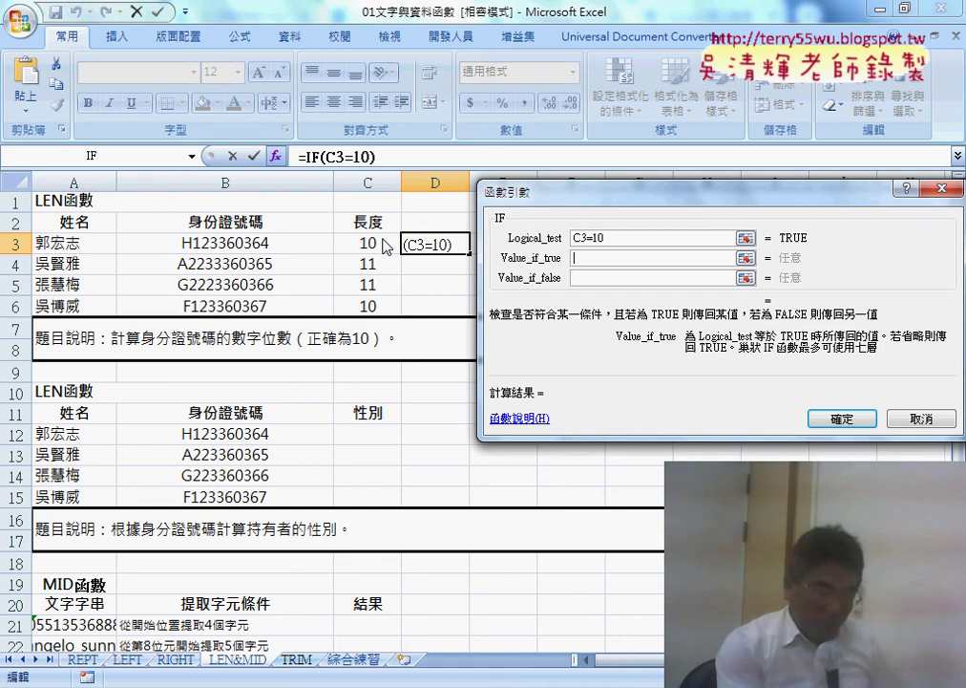
type("Y")
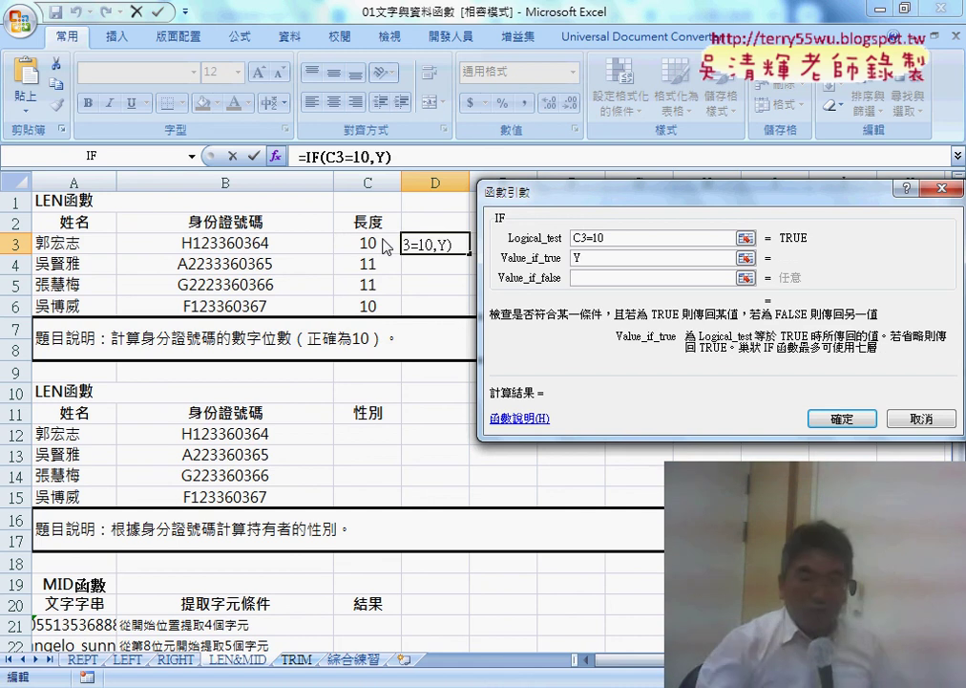
key("Tab")
type("N")
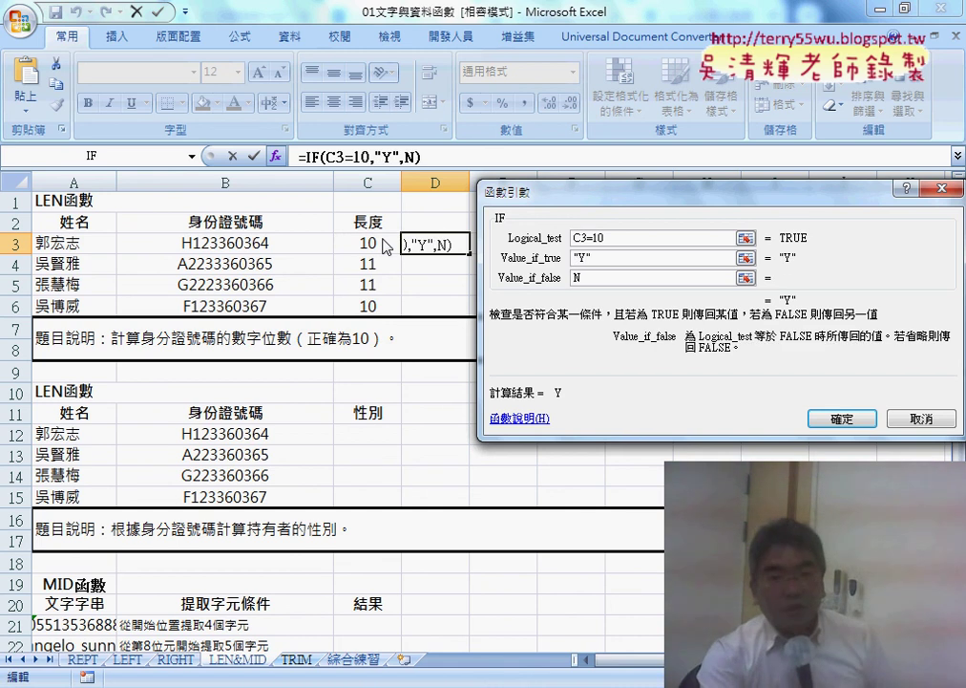
left_click(615, 258)
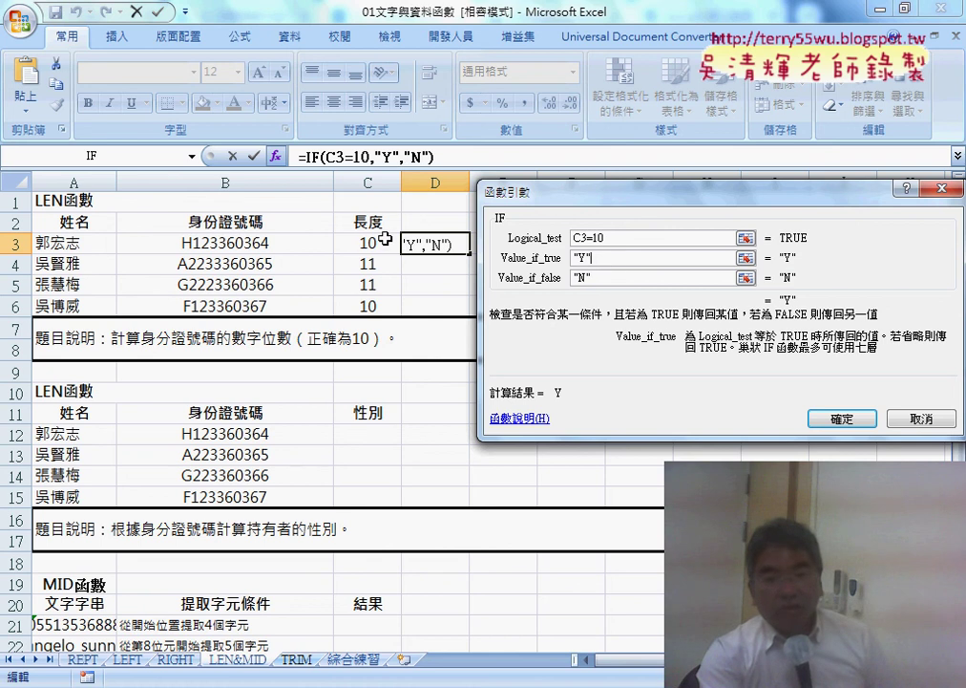
left_click(830, 423)
left_click_drag(469, 253, 472, 316)
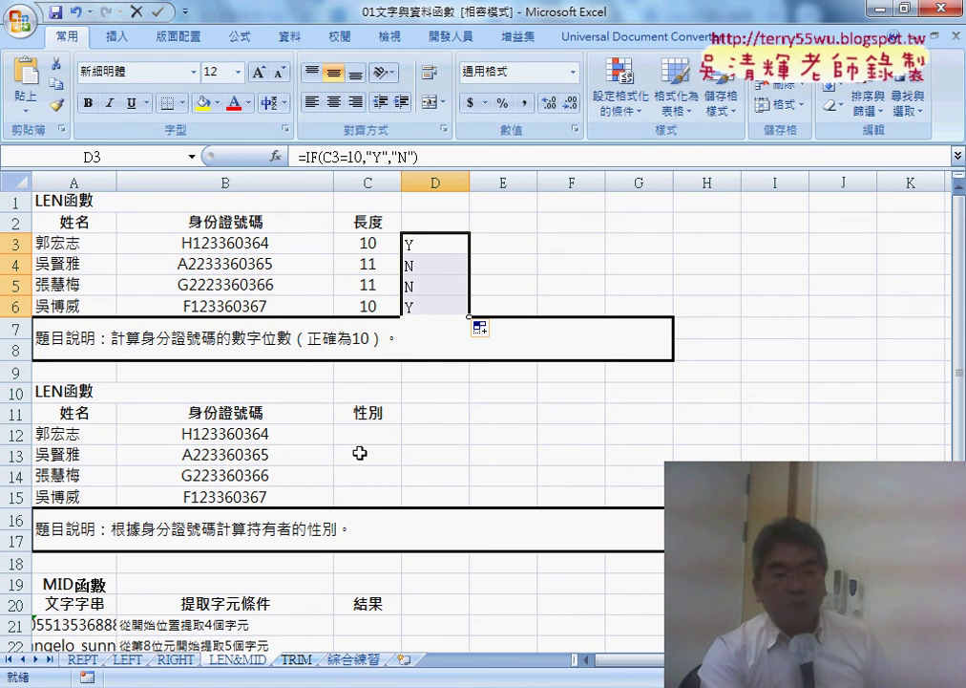
scroll(359, 452, "down", 1)
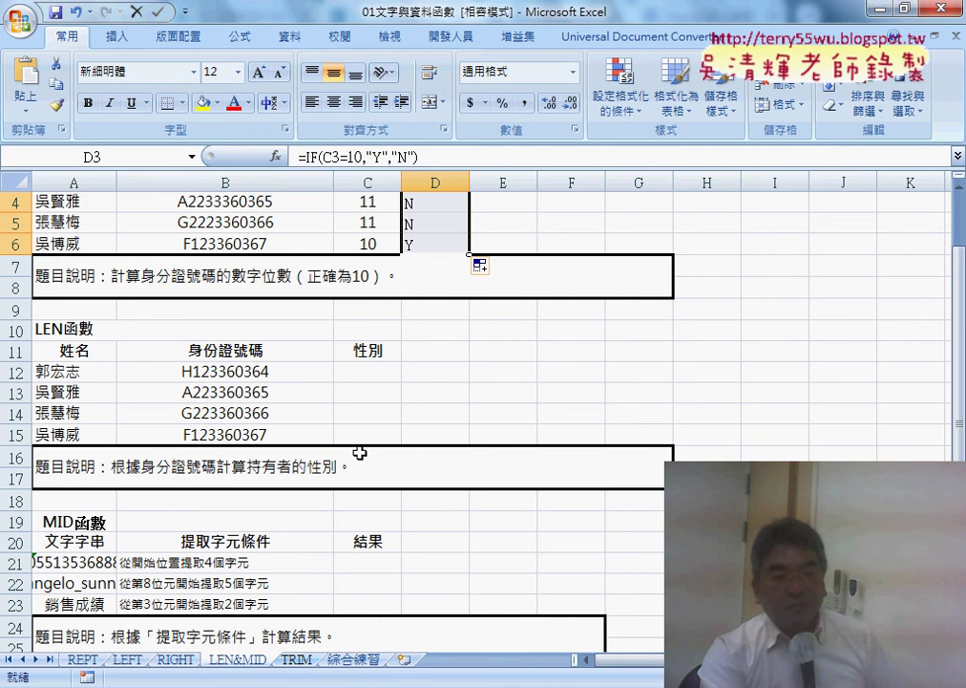
scroll(359, 453, "up", 1)
left_click_drag(68, 433, 276, 432)
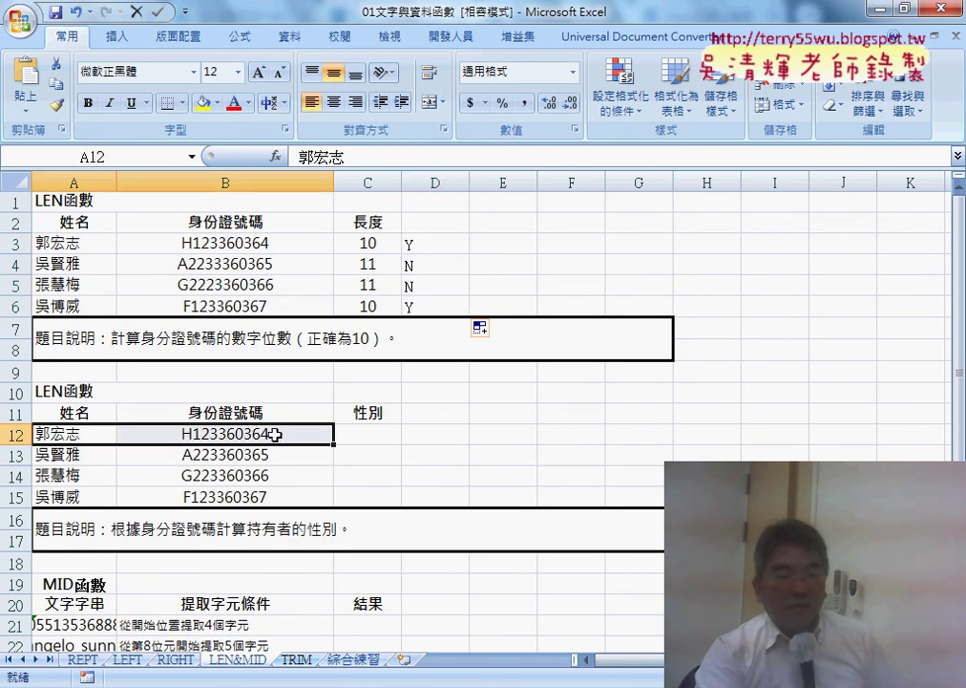
left_click(373, 438)
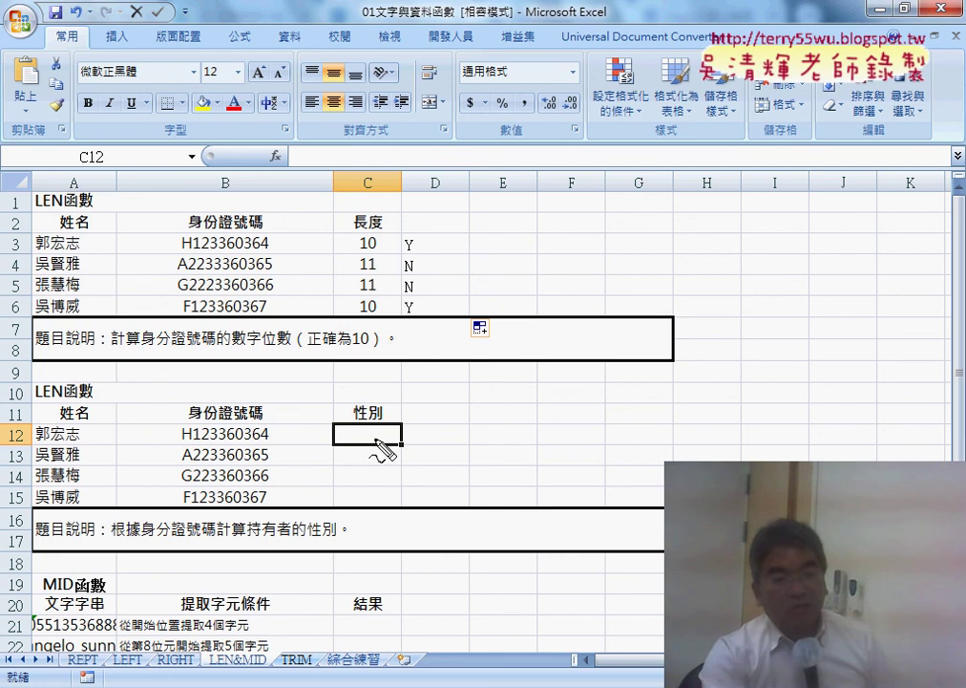
Draw a red box around the second character of the IDs in B12:B15
mouse_move(194, 435)
left_mouse_down()
mouse_move(215, 468)
mouse_move(196, 511)
left_mouse_up()
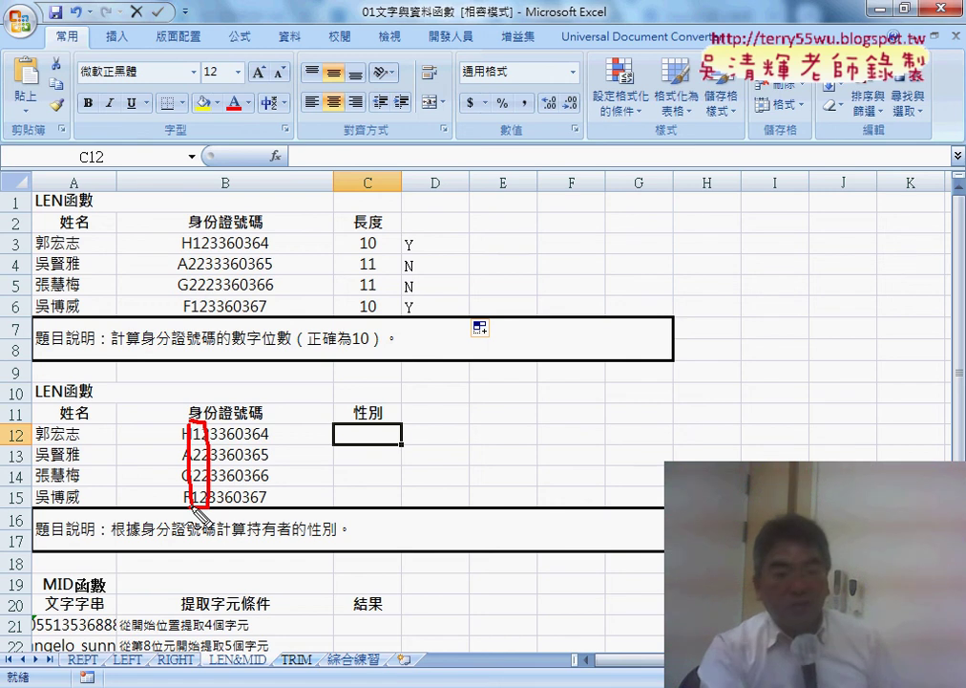
left_click_drag(194, 509, 197, 428)
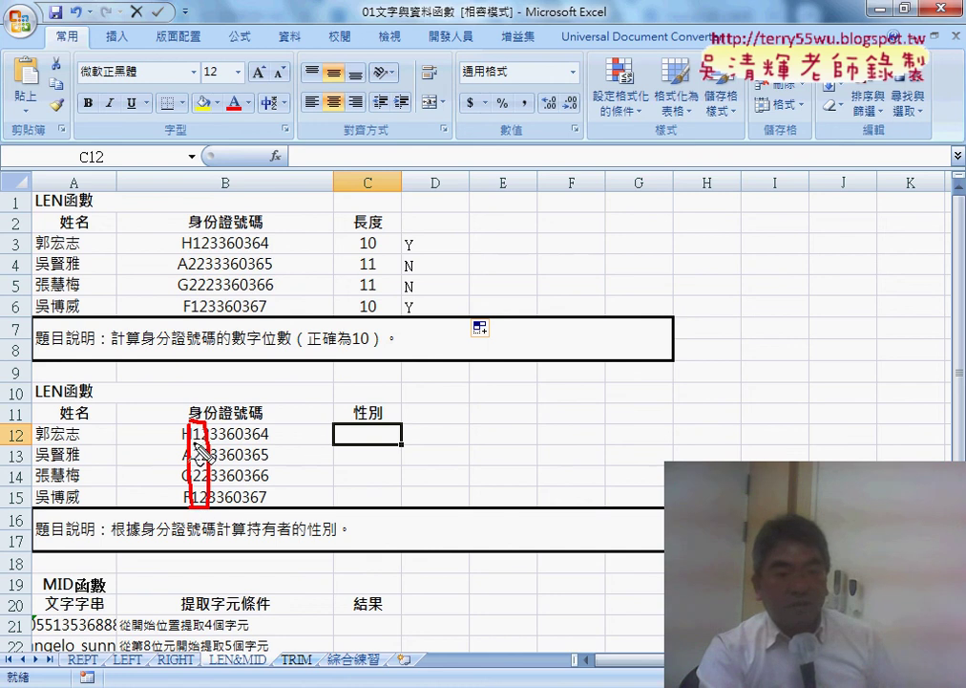